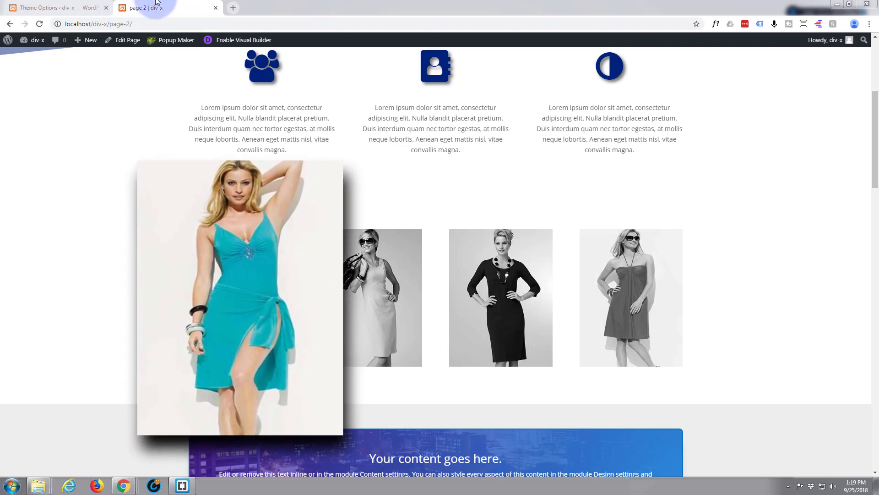
Wrap the .zm zoom rules (lines 2–12) in /* */ comments and save the theme options.
left_click(40, 9)
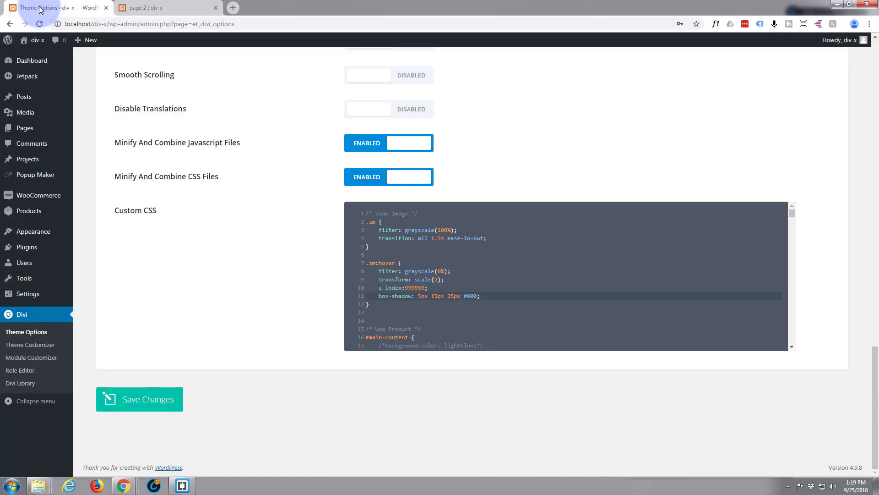
left_click(479, 278)
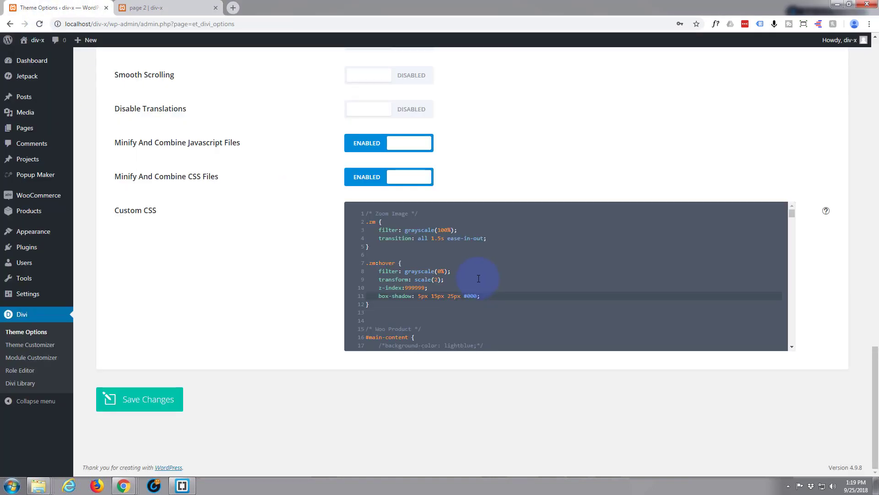
left_click(369, 222)
type("/*")
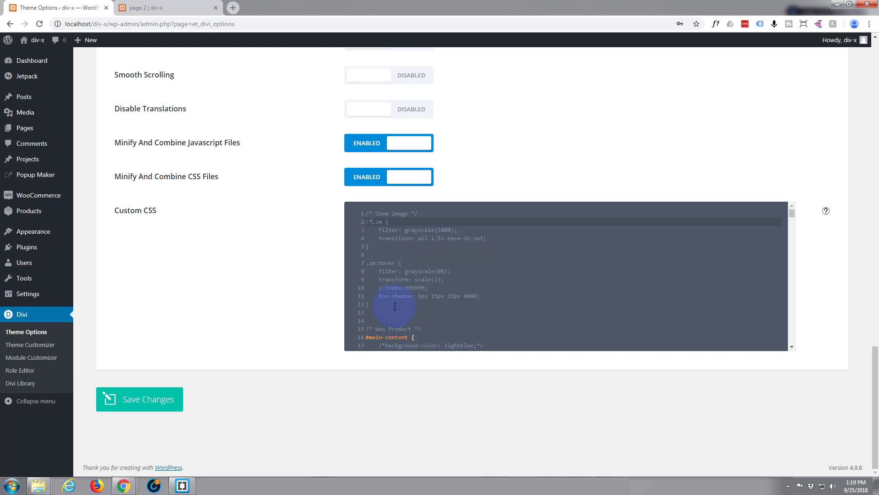
left_click(371, 305)
type("*/")
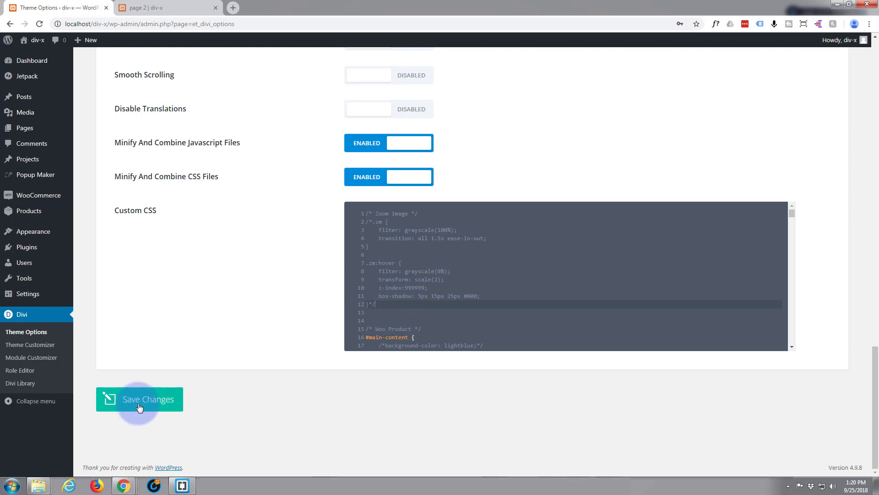
left_click(138, 406)
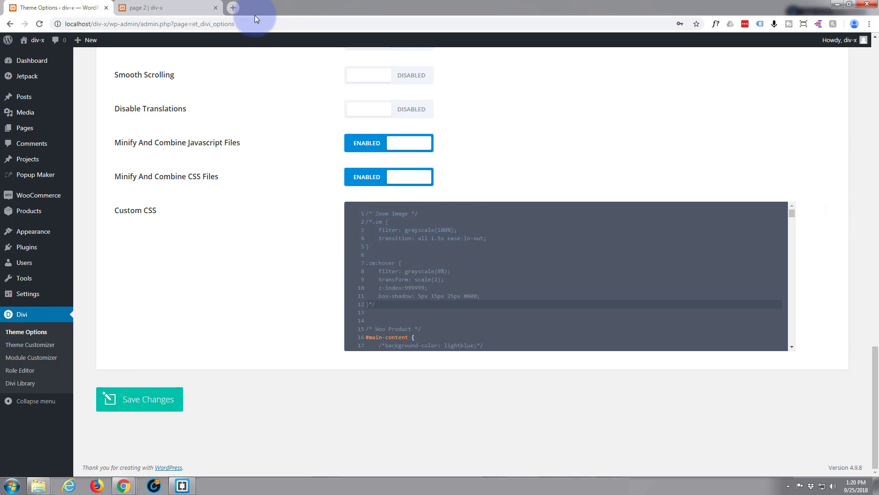
Reload page 2 to show the full-colour images, then enable the Visual Builder.
left_click(167, 8)
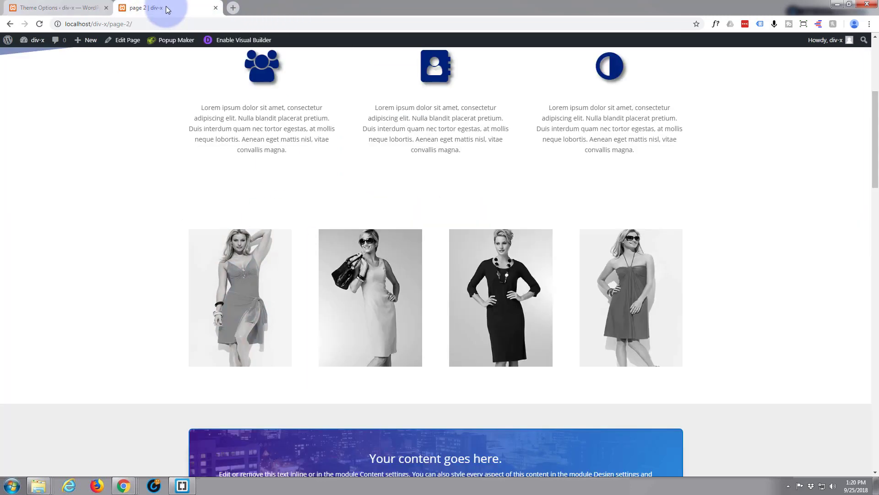
left_click(39, 25)
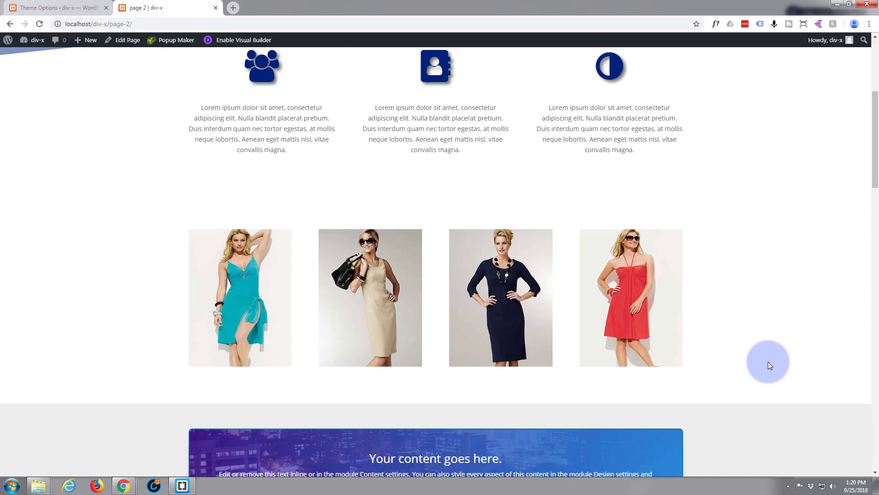
left_click(248, 44)
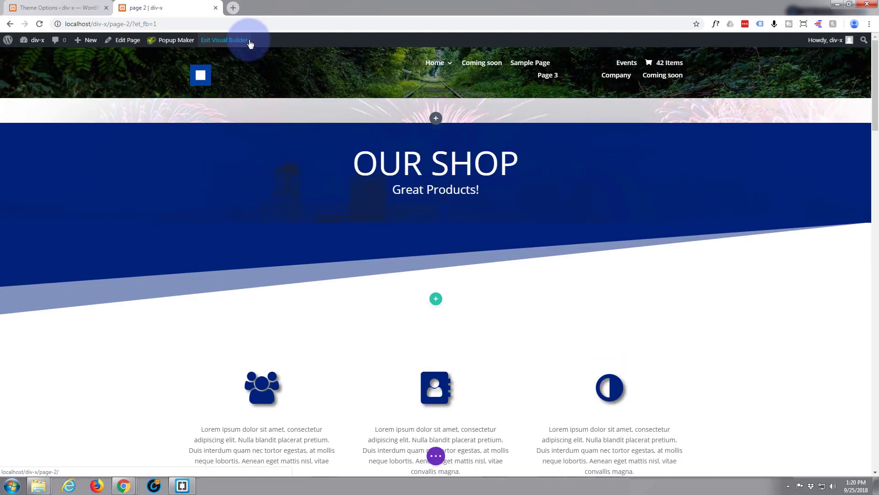
mouse_move(301, 188)
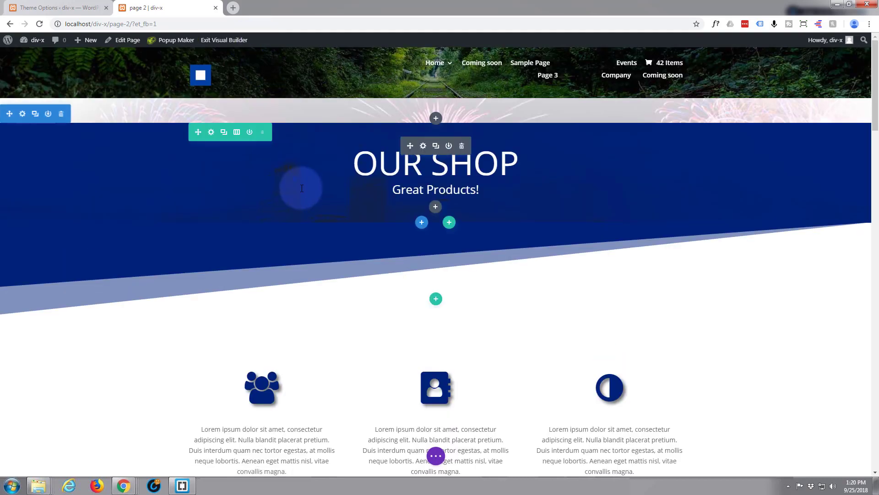
scroll(305, 190, "down", 1)
scroll(304, 196, "down", 2)
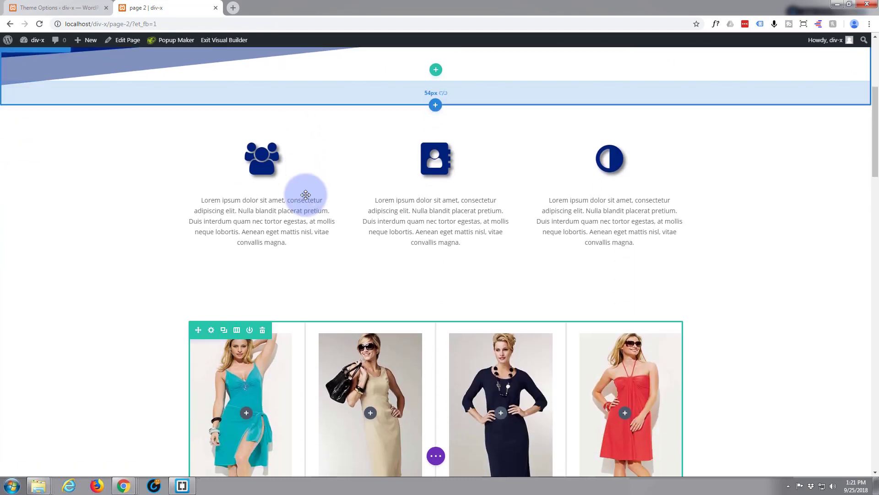
scroll(305, 195, "down", 1)
scroll(305, 195, "down", 1)
scroll(304, 192, "down", 1)
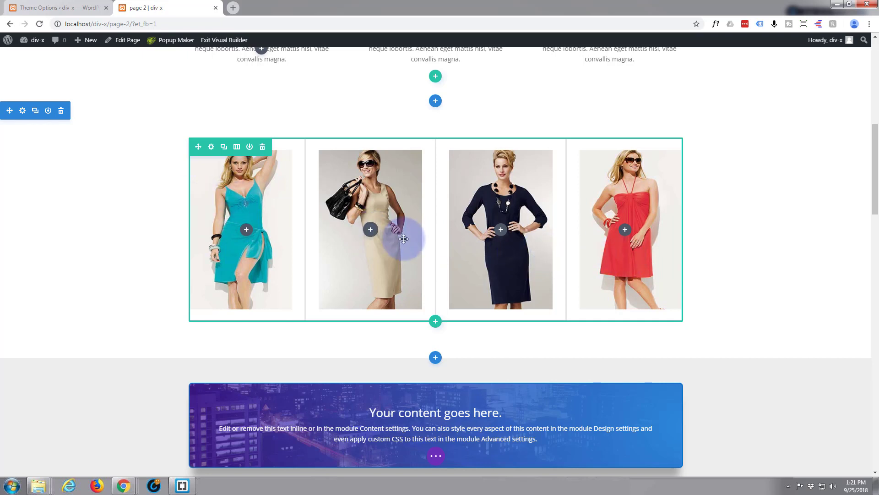
Add a Text module to column 1 and put 'Your content goes' on its own line.
left_click(247, 232)
scroll(244, 305, "down", 2)
scroll(243, 305, "down", 1)
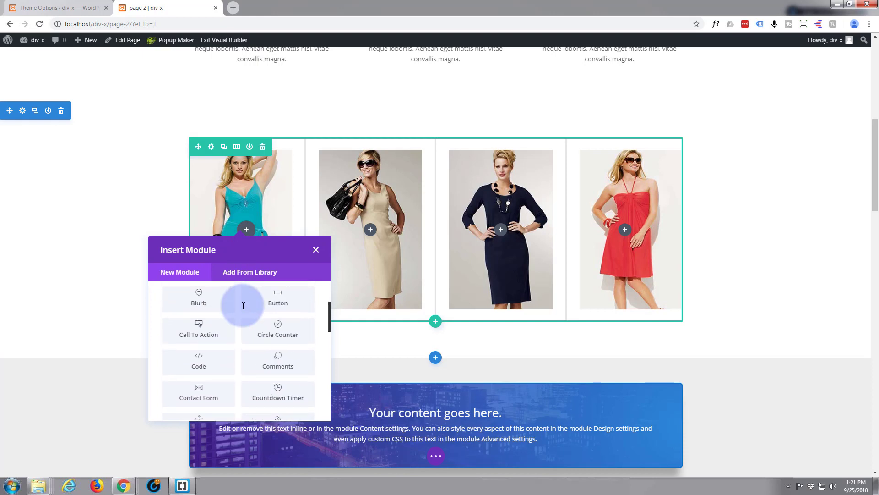
scroll(244, 305, "down", 1)
scroll(244, 305, "down", 2)
scroll(243, 305, "up", 5)
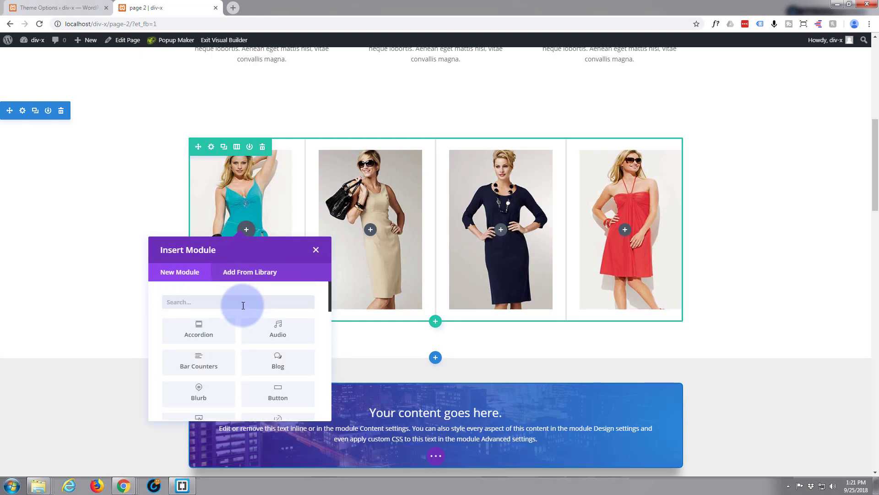
scroll(243, 305, "down", 2)
scroll(243, 305, "down", 3)
scroll(244, 306, "down", 1)
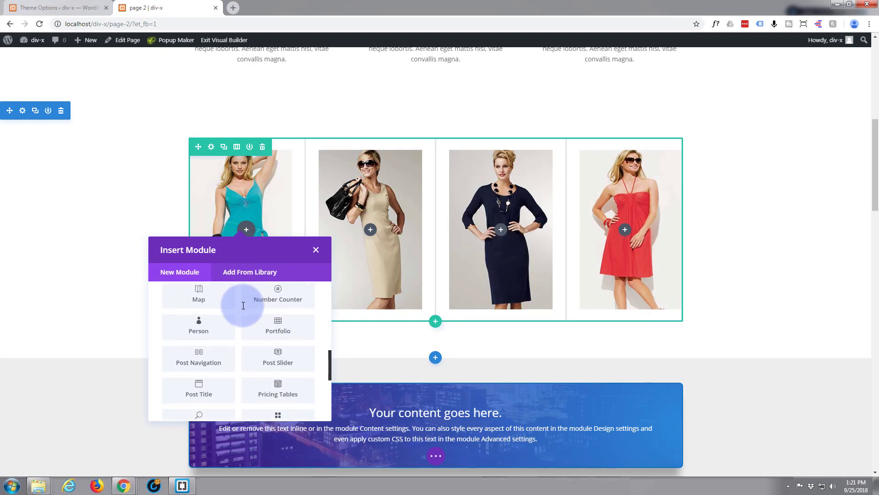
scroll(242, 305, "down", 3)
scroll(243, 308, "down", 1)
scroll(239, 315, "down", 2)
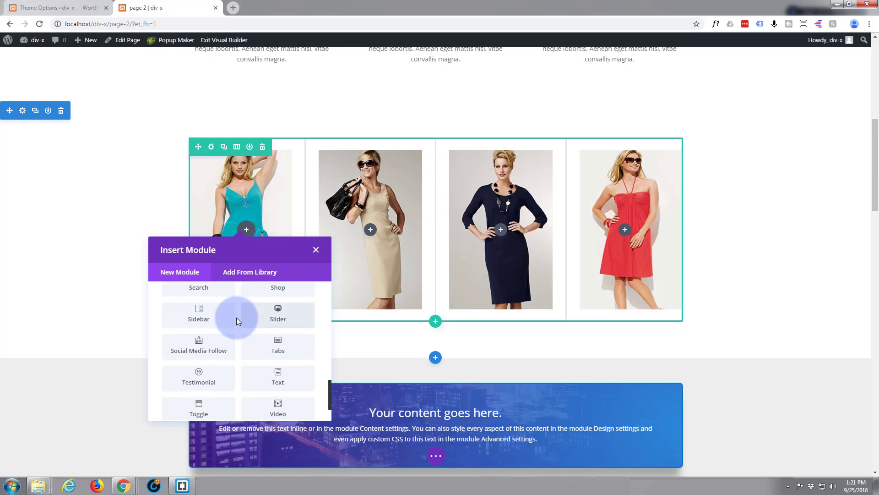
left_click(278, 374)
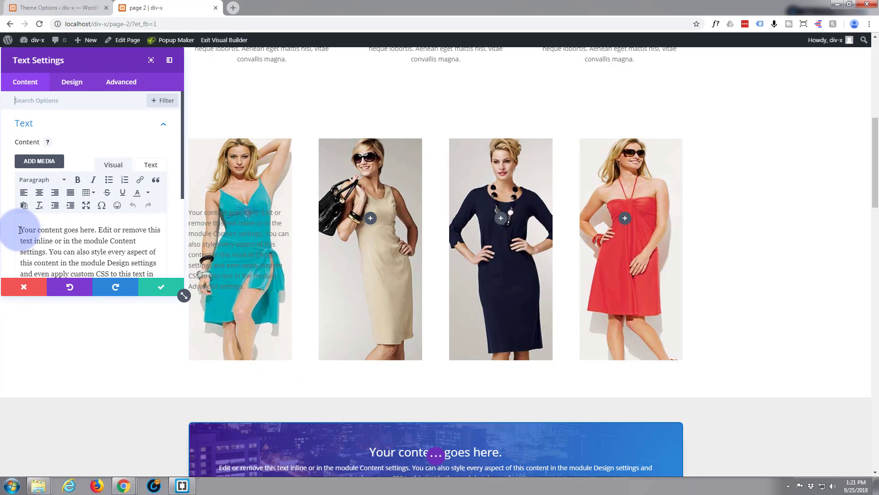
left_click_drag(22, 230, 57, 230)
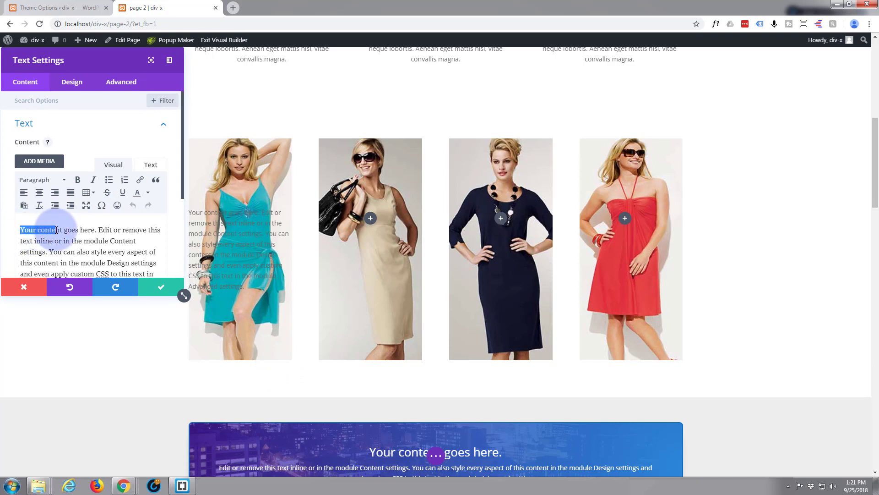
left_click(86, 229)
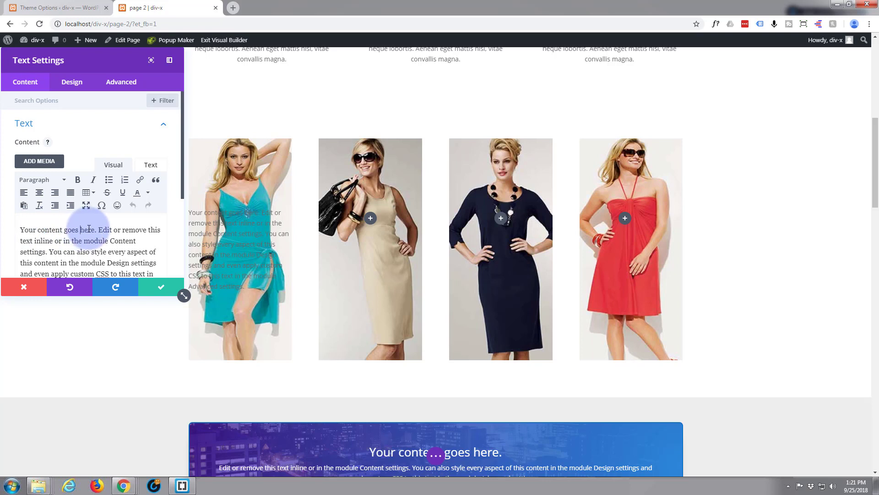
key("BackSpace")
key("BackSpace")
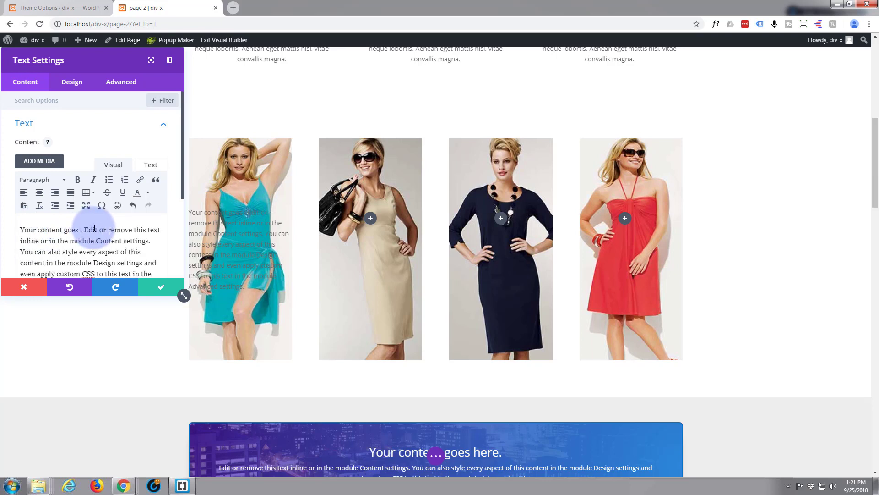
key("BackSpace")
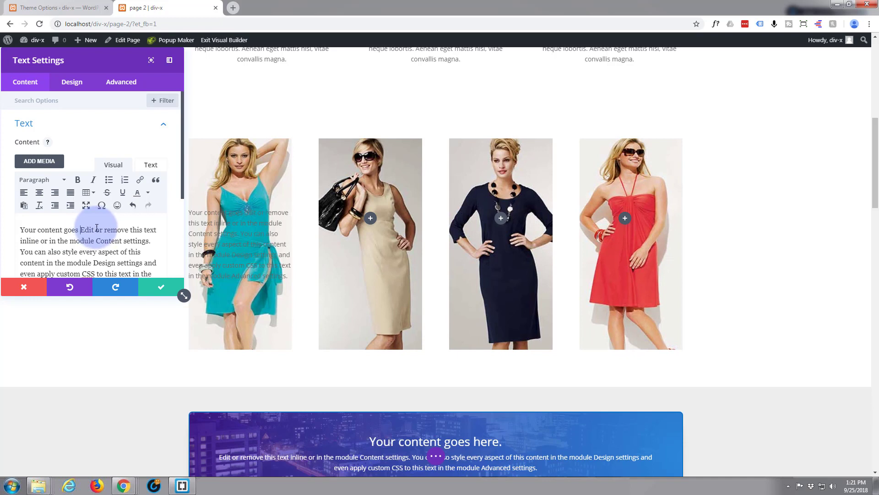
key("Return")
Make that first line a Heading 3 reading 'Your content'.
left_click_drag(80, 229, 13, 229)
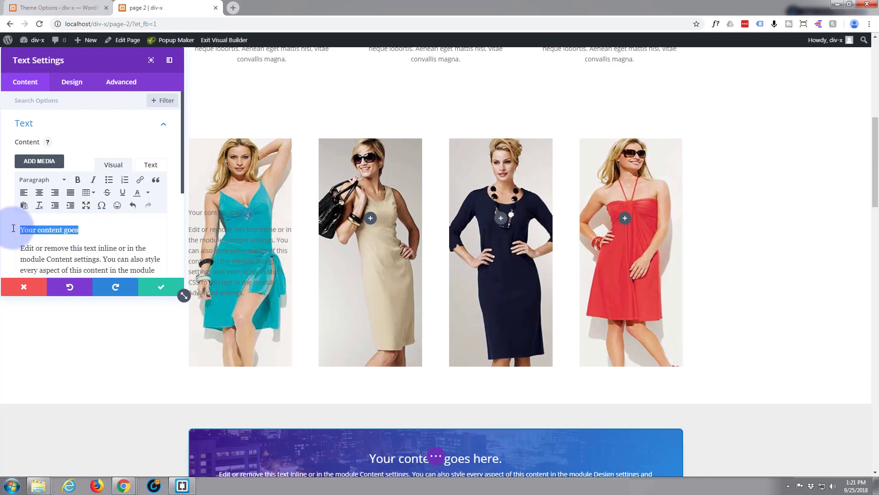
left_click(63, 181)
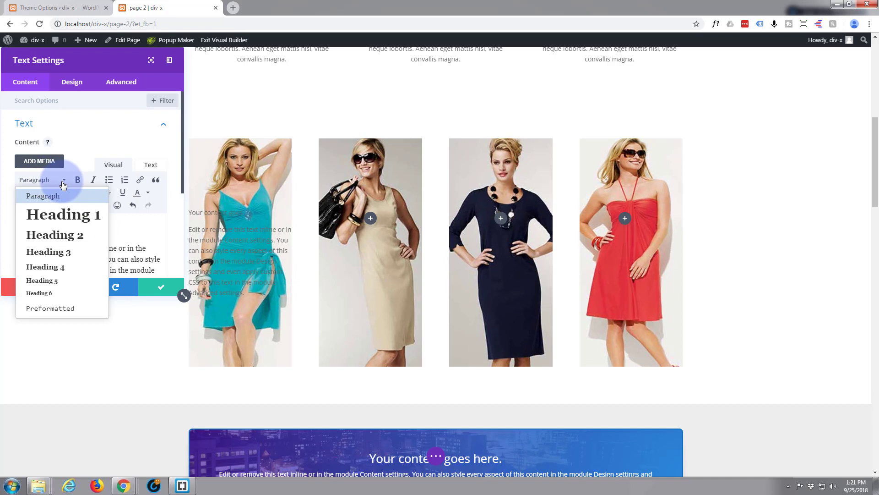
left_click(48, 252)
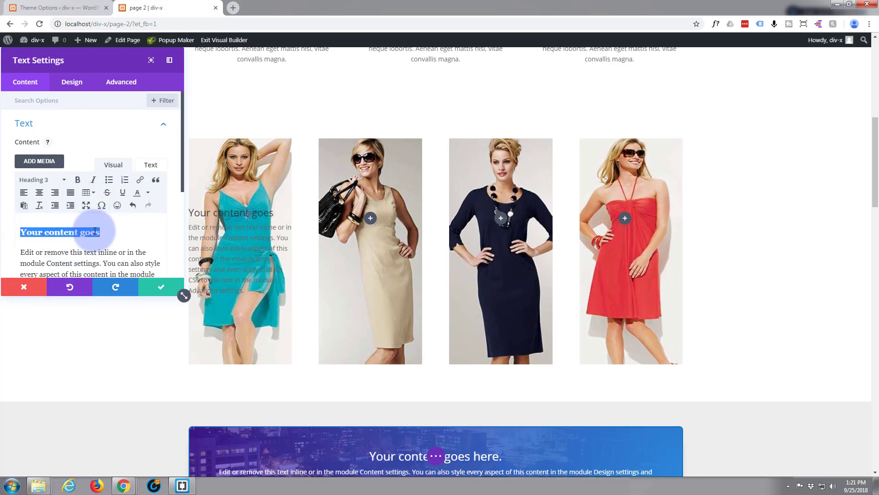
left_click(95, 232)
left_click_drag(101, 231, 81, 231)
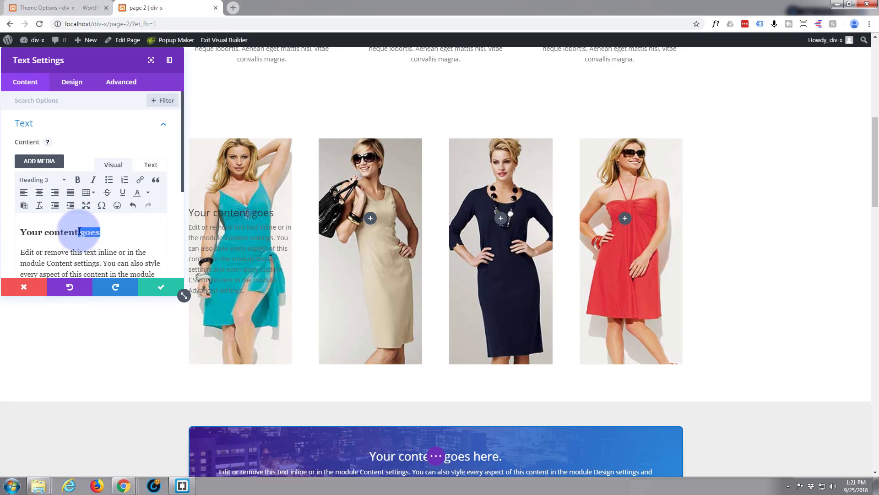
key("BackSpace")
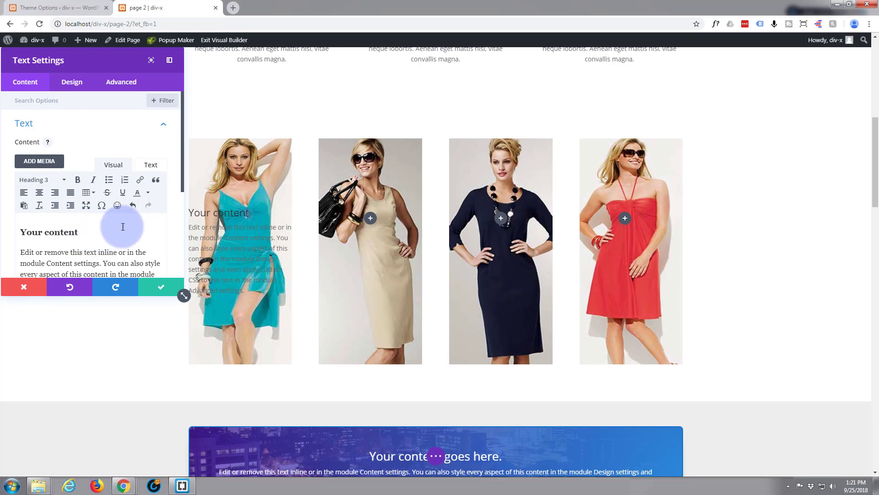
Save the text module, then clear column 1's custom padding in the row's Spacing settings.
left_click(159, 289)
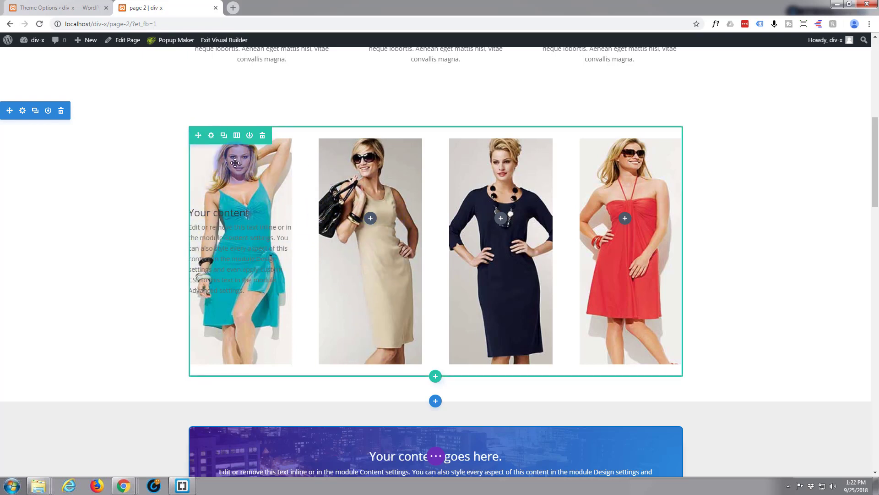
left_click(211, 135)
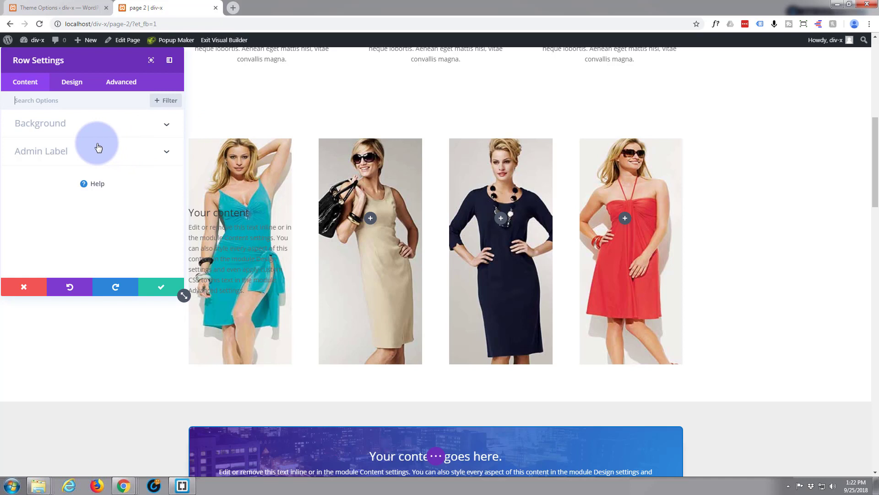
left_click(76, 83)
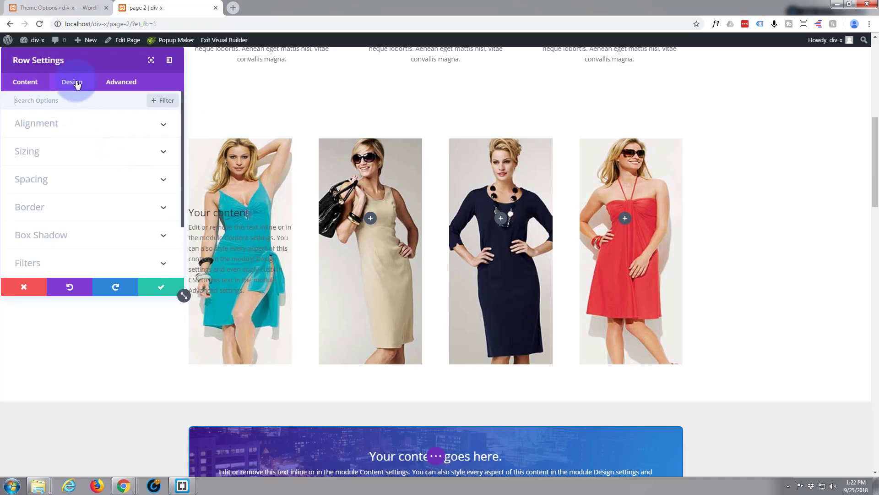
left_click(77, 180)
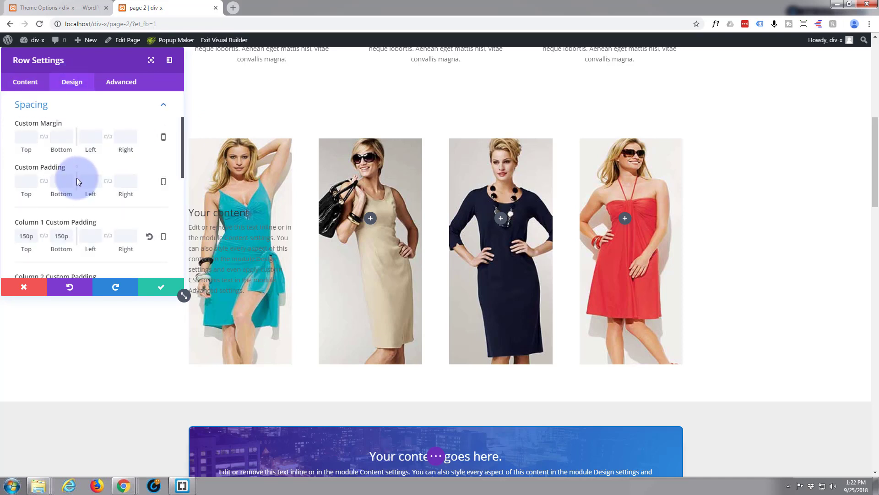
scroll(81, 193, "down", 1)
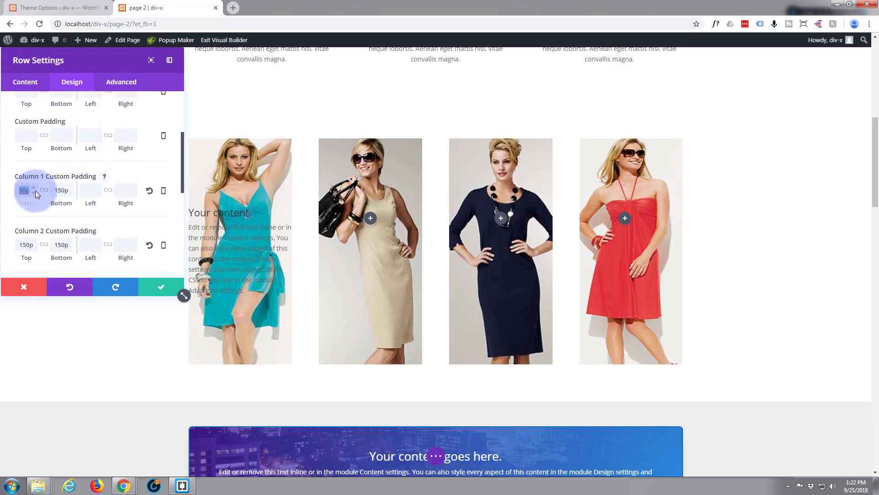
key("BackSpace")
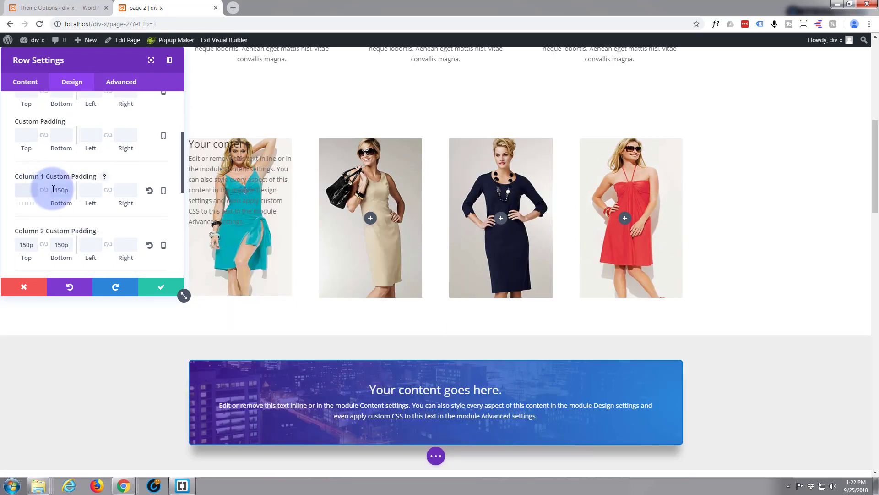
double_click(66, 190)
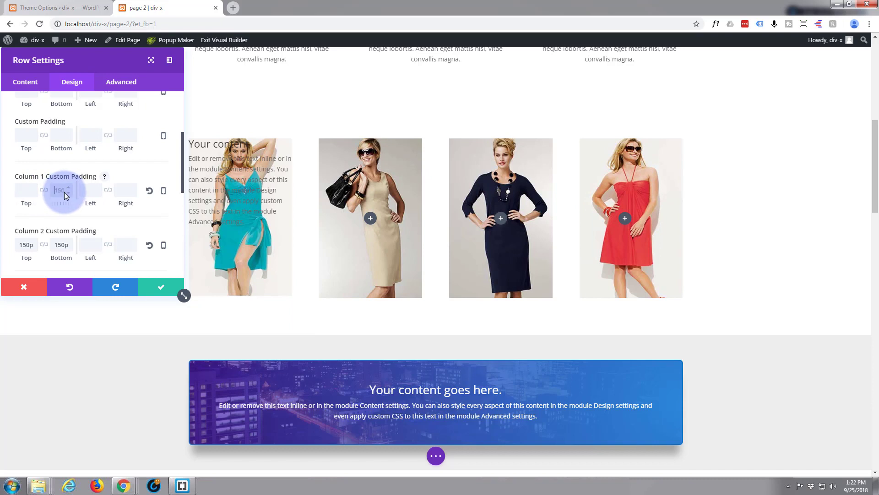
scroll(63, 192, "down", 2)
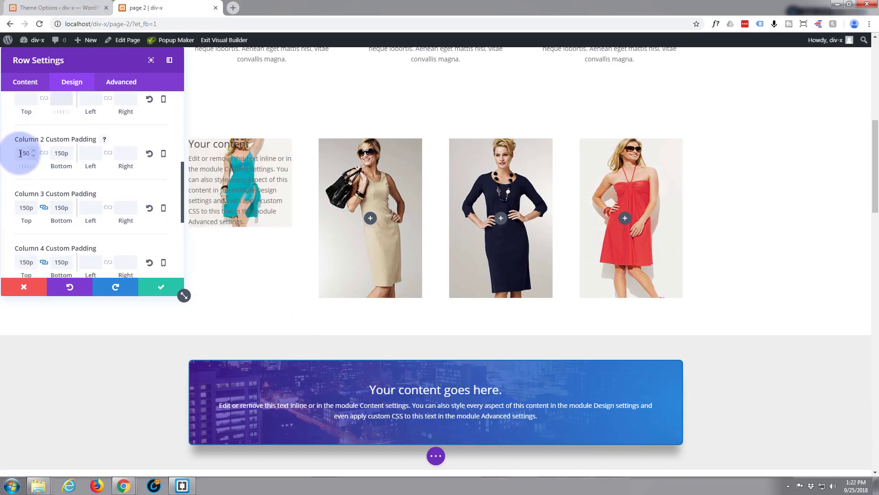
Clear the custom padding for columns 2, 3 and 4 and save the row settings.
left_click(58, 155)
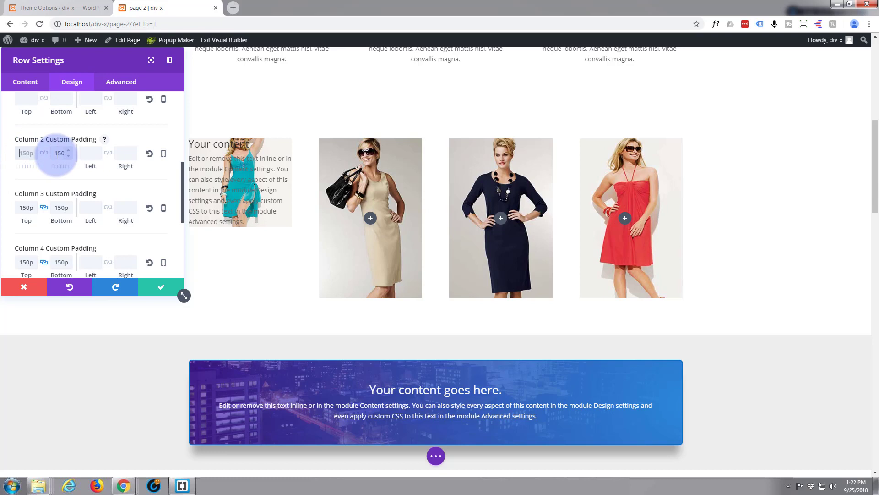
key("BackSpace")
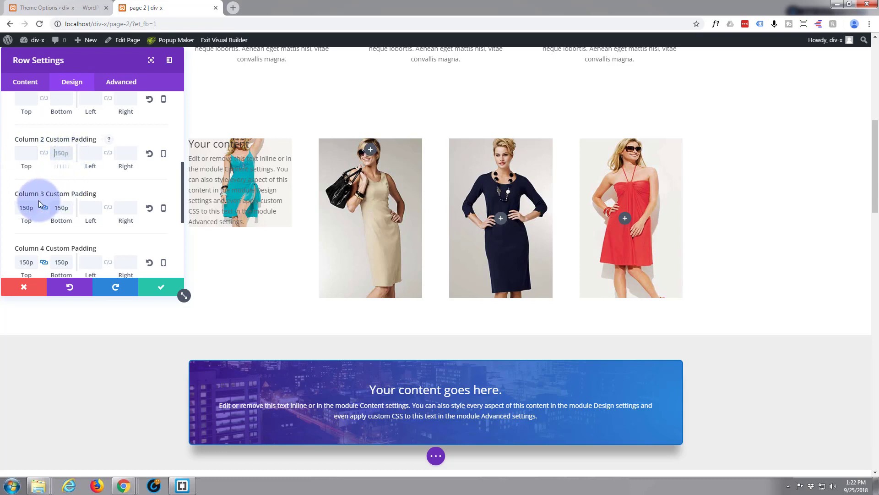
left_click(21, 207)
key("BackSpace")
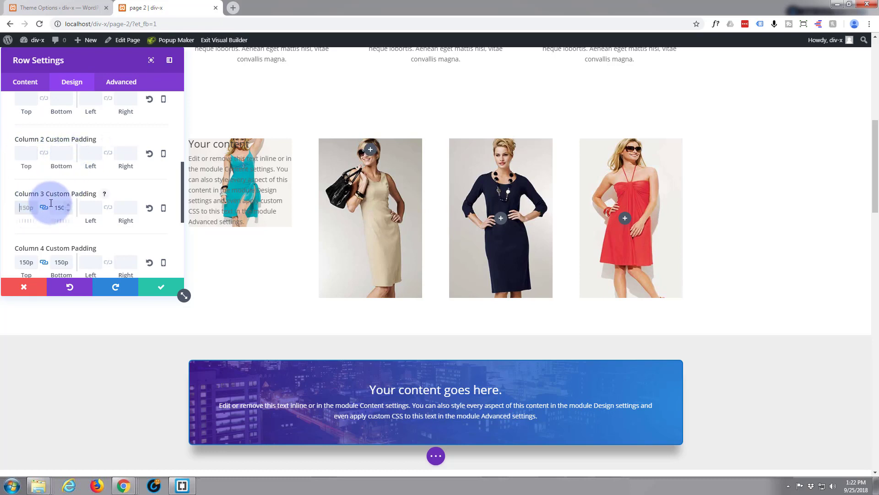
left_click(56, 207)
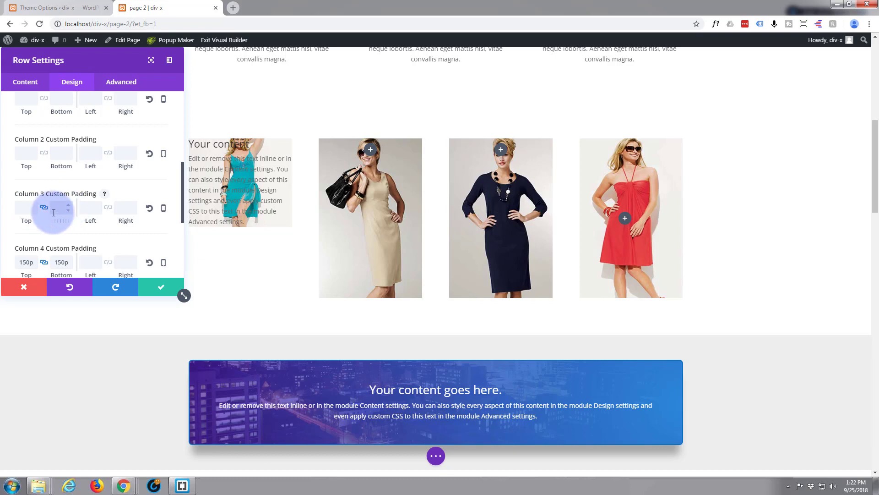
scroll(45, 219, "down", 1)
left_click(20, 217)
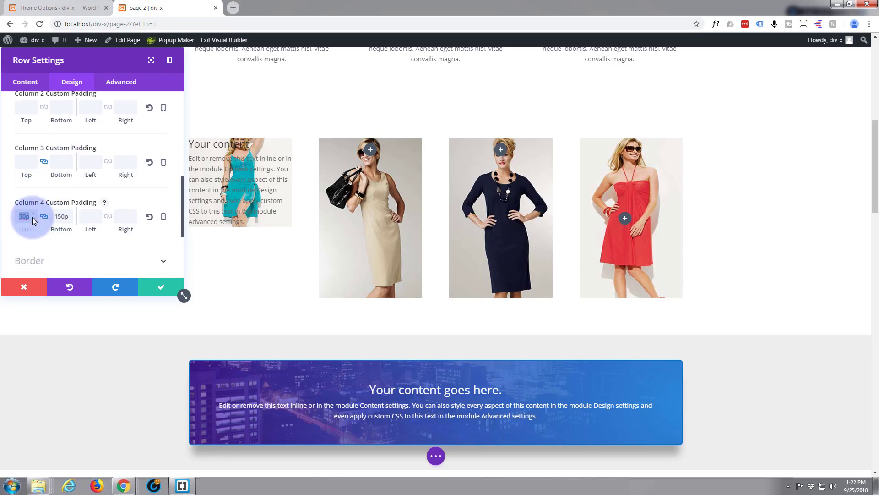
key("BackSpace")
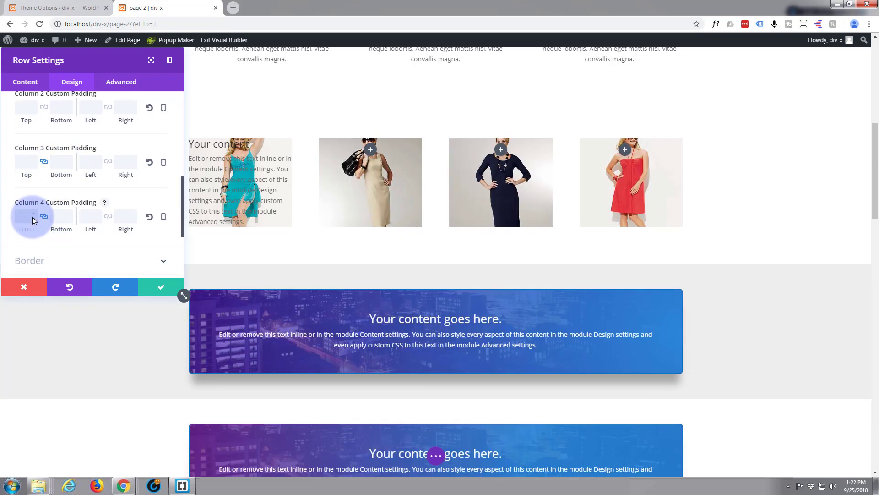
left_click(164, 287)
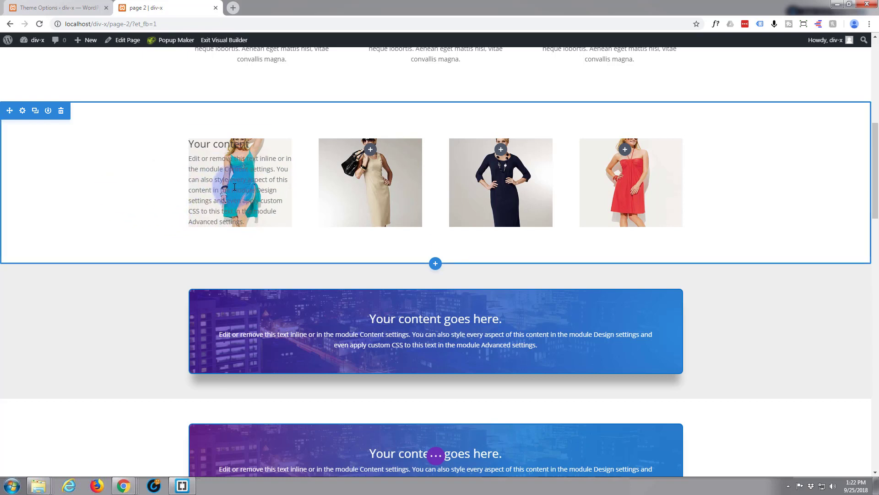
mouse_move(227, 175)
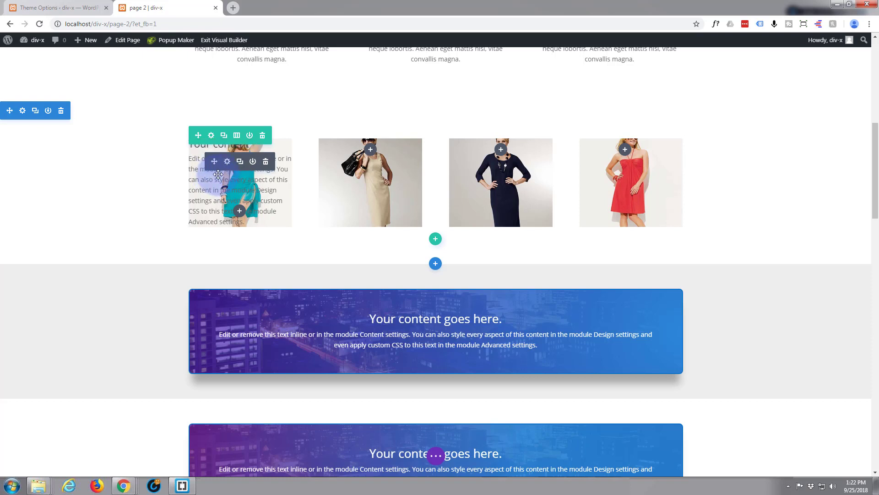
Set the first text module's Custom Margin Top to 50%.
left_click(228, 163)
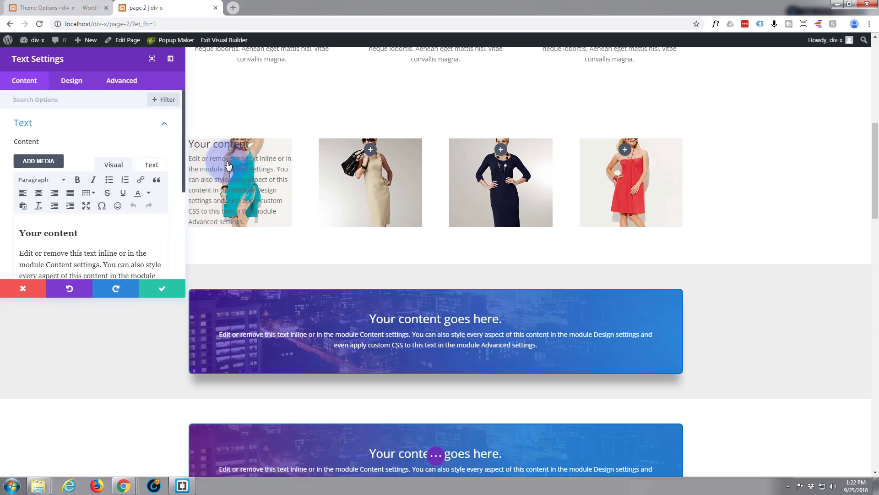
left_click(72, 84)
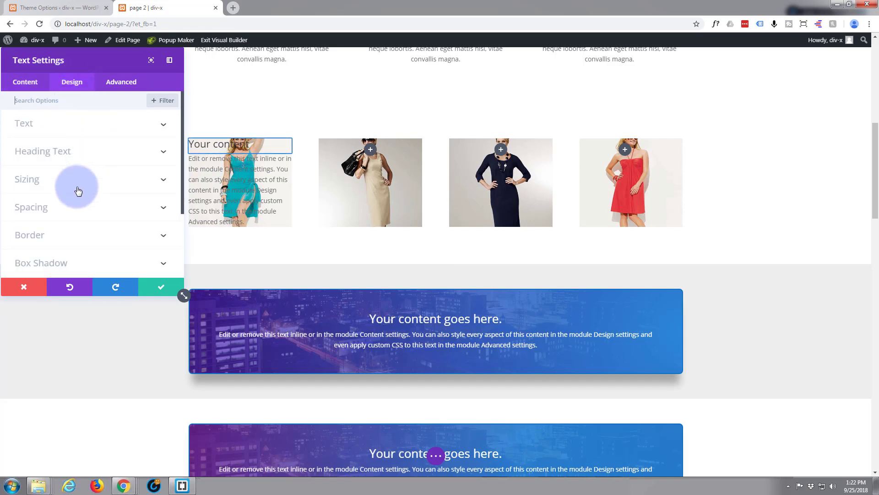
left_click(69, 211)
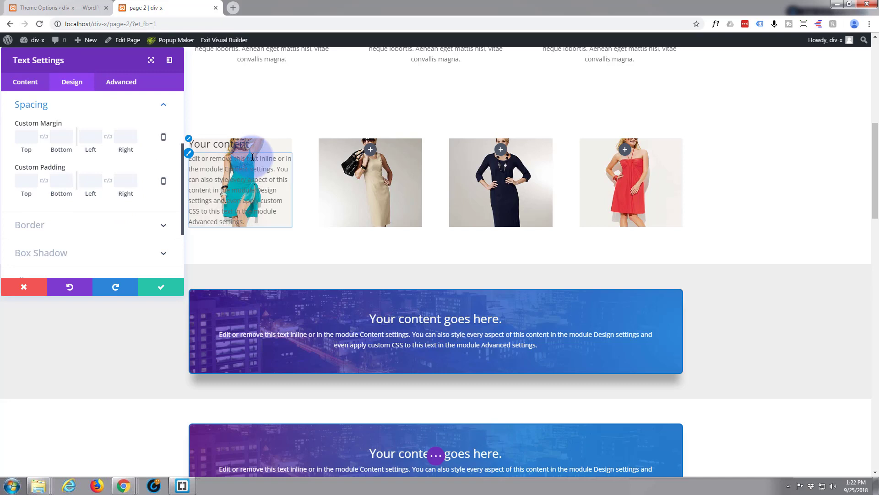
left_click(266, 143)
type("50")
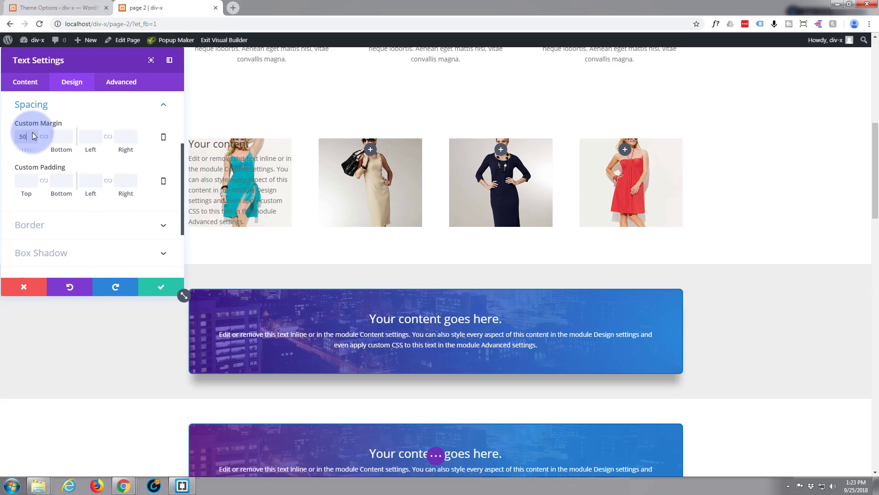
type("p")
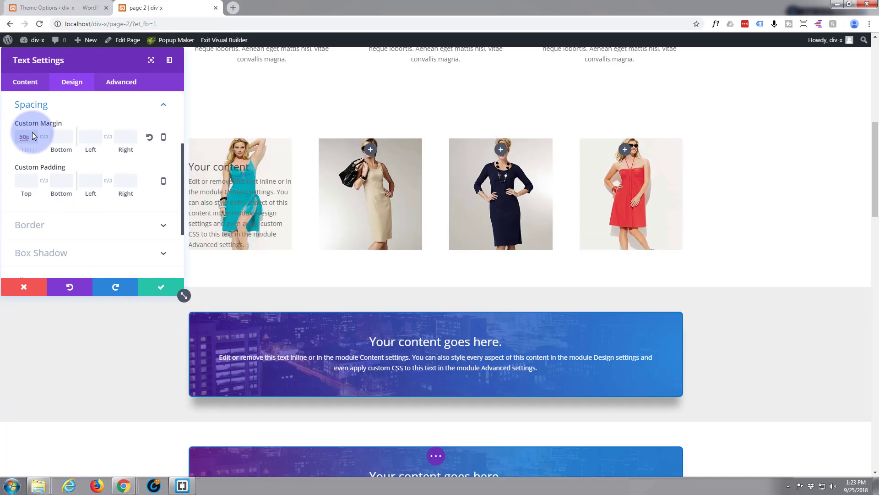
key("BackSpace")
type("%")
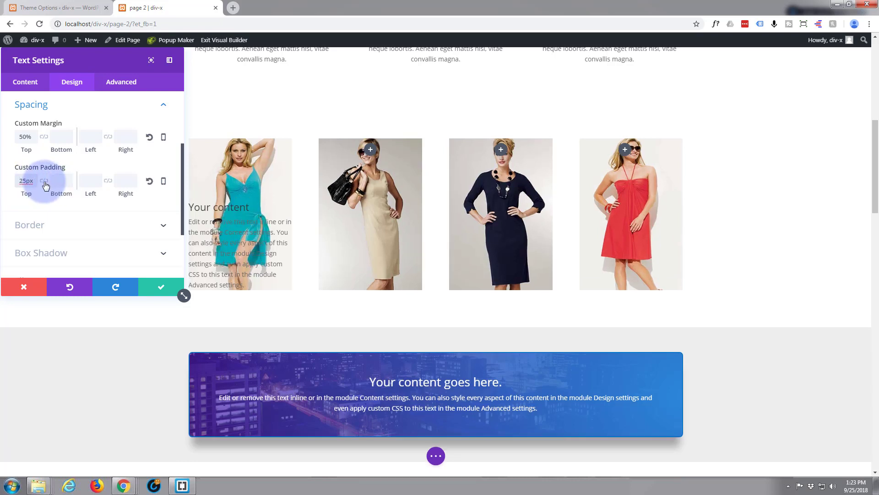
Give the text module 25px padding on all four sides.
left_click(43, 180)
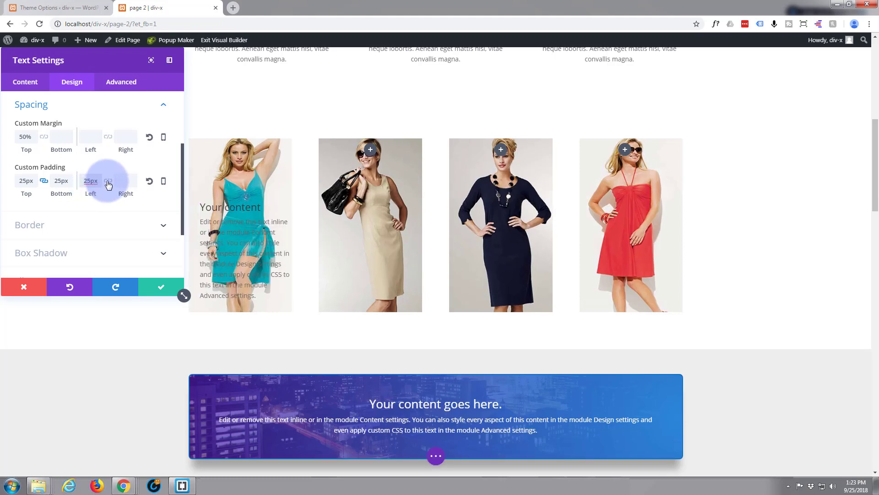
left_click(109, 180)
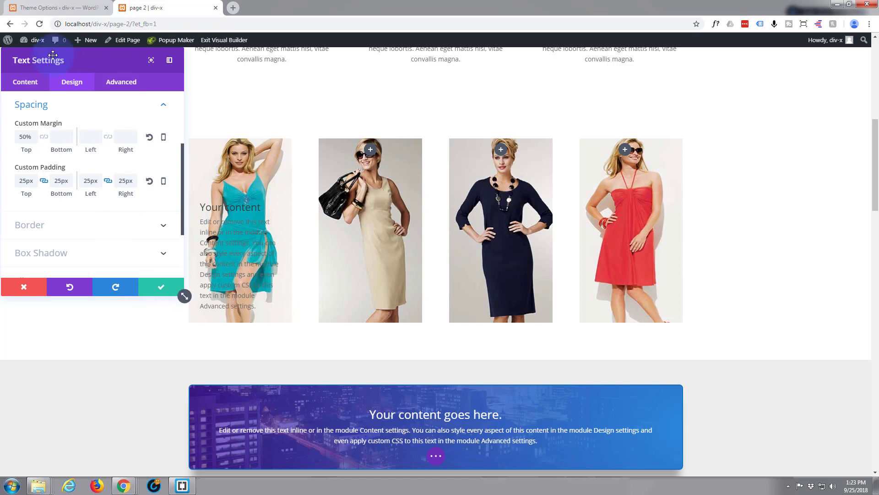
left_click(21, 87)
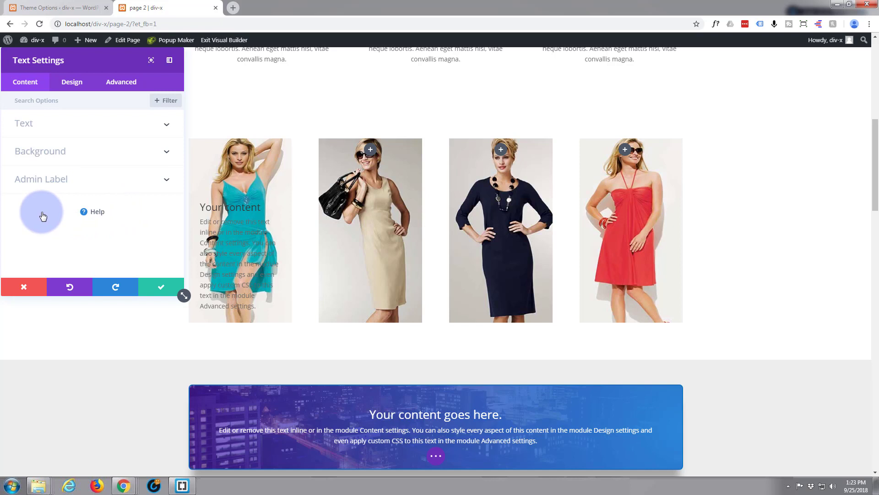
Delete the paragraph text following 'You can also style' in the text module.
left_click(41, 124)
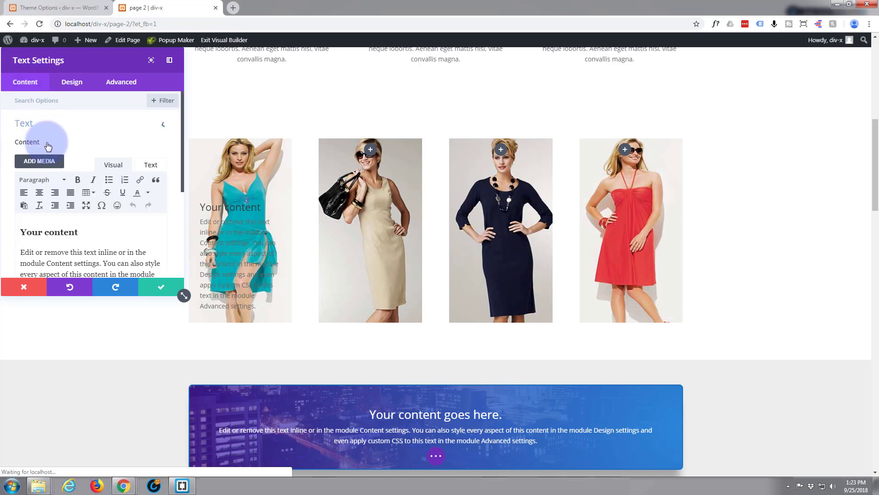
scroll(60, 197, "down", 2)
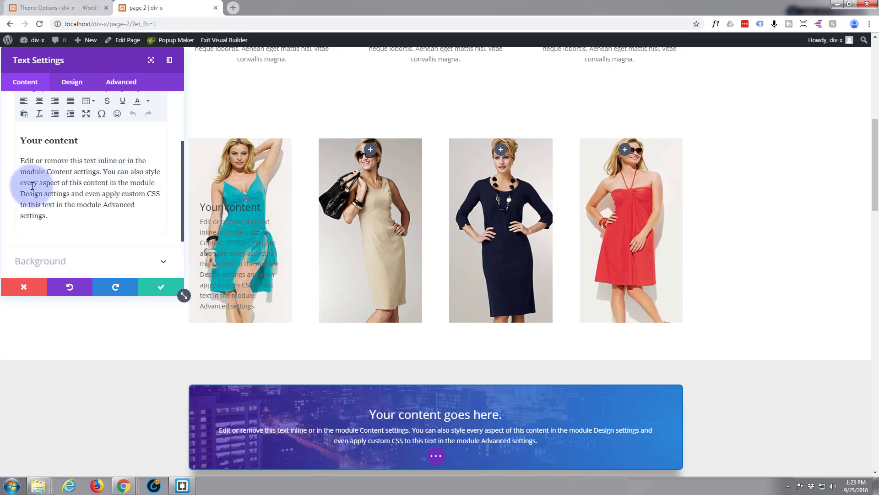
left_click_drag(21, 184, 78, 219)
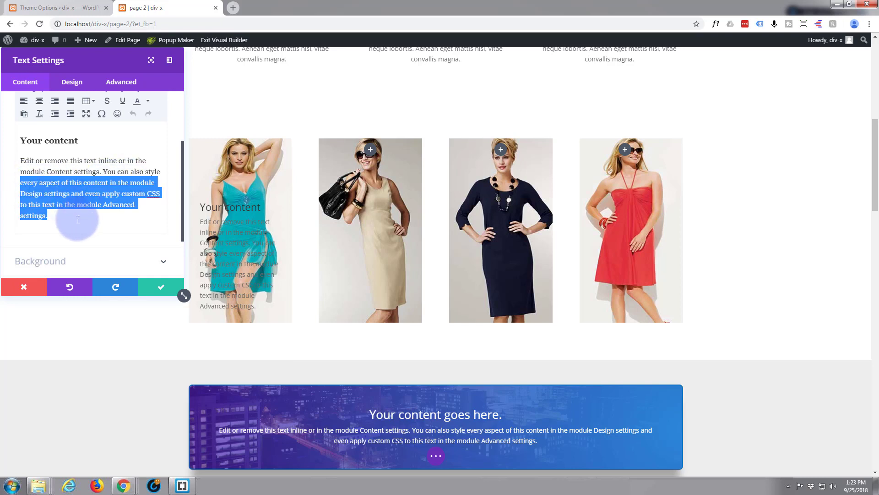
key("BackSpace")
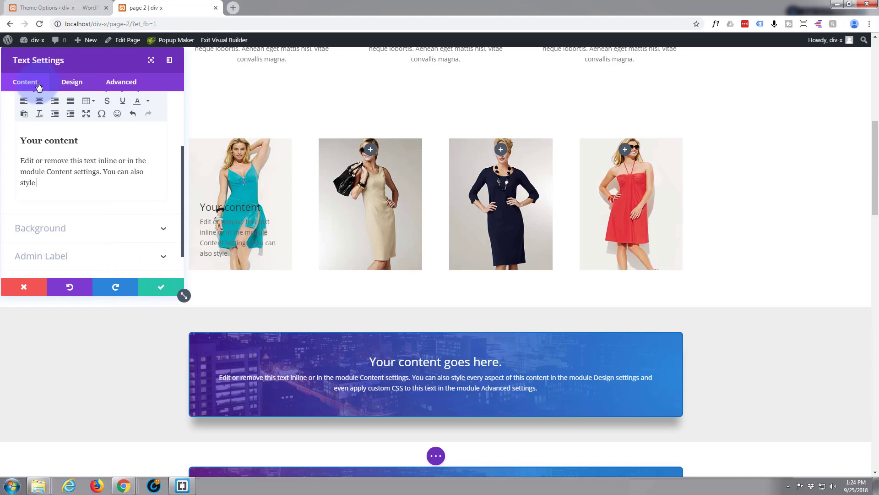
Add a black gradient background to the text module with a near-transparent start colour.
left_click(90, 230)
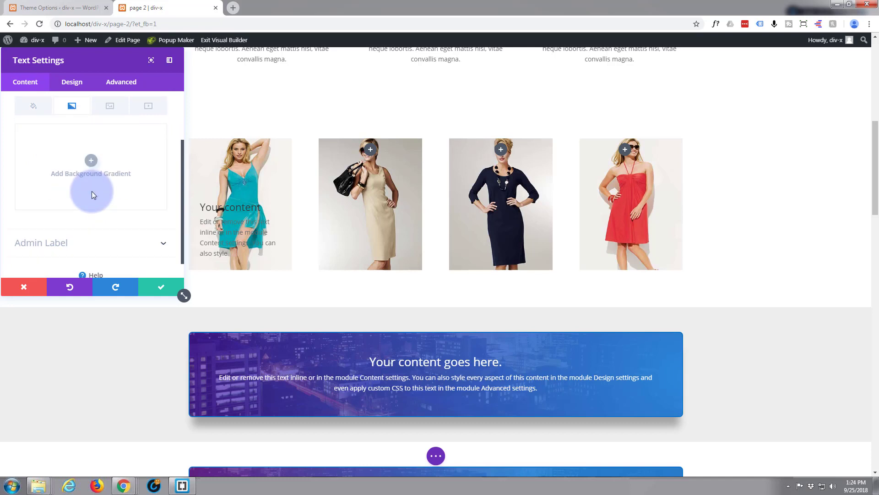
scroll(92, 191, "down", 2)
left_click(90, 141)
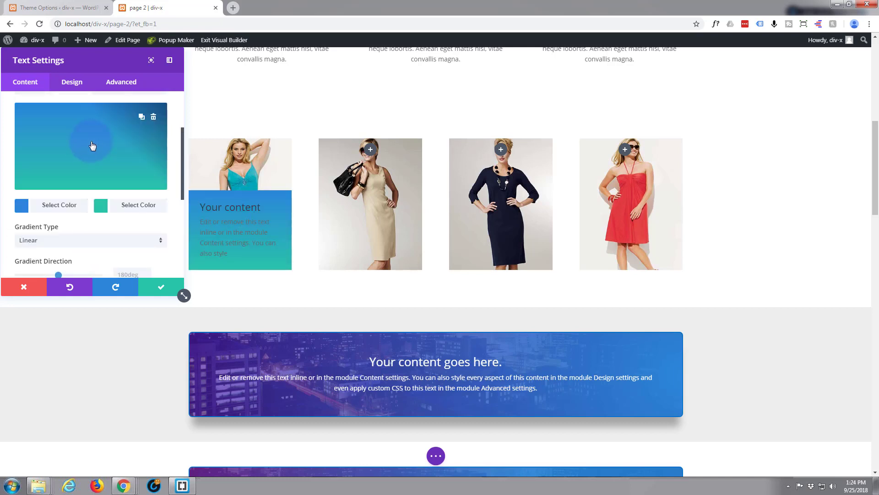
left_click(101, 208)
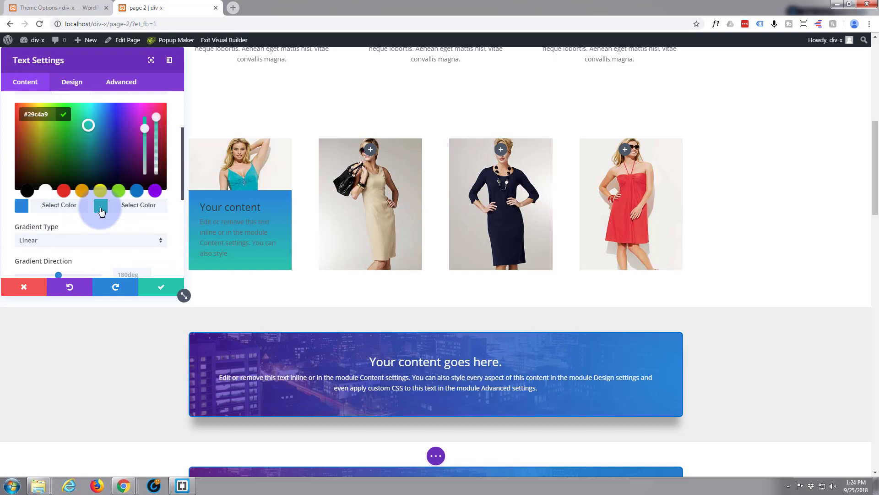
left_click(27, 191)
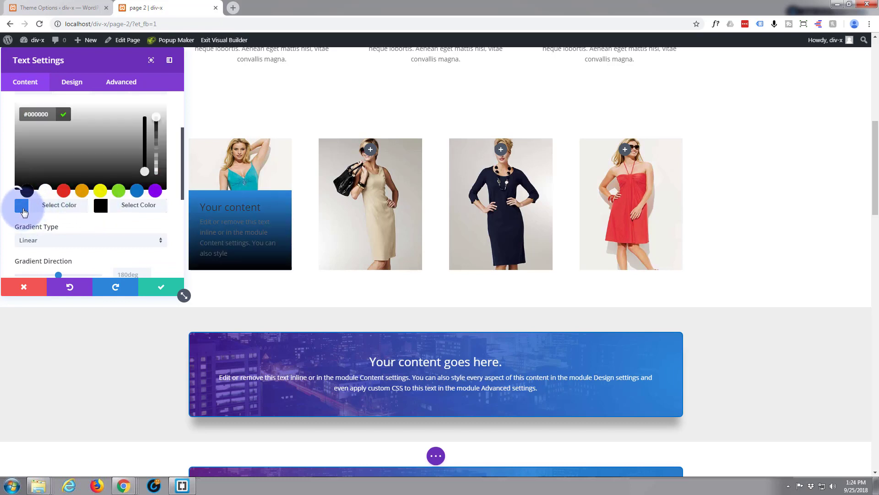
left_click(26, 192)
left_click(26, 191)
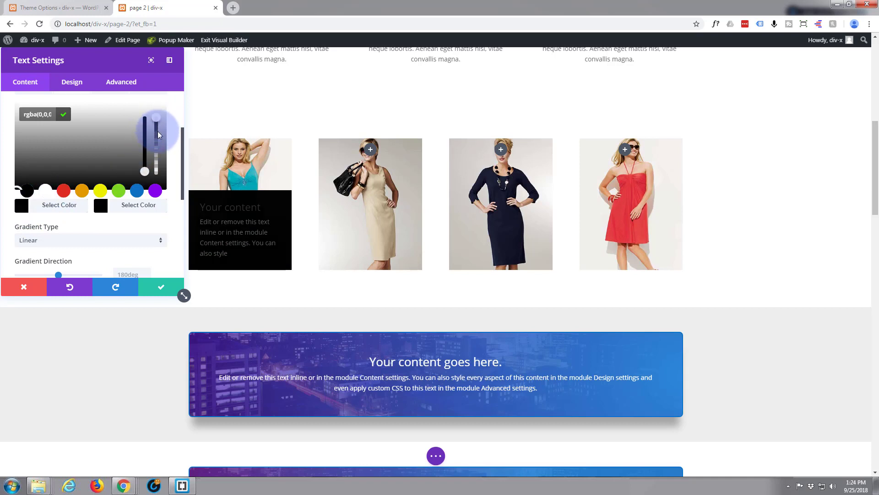
left_click_drag(159, 122, 153, 174)
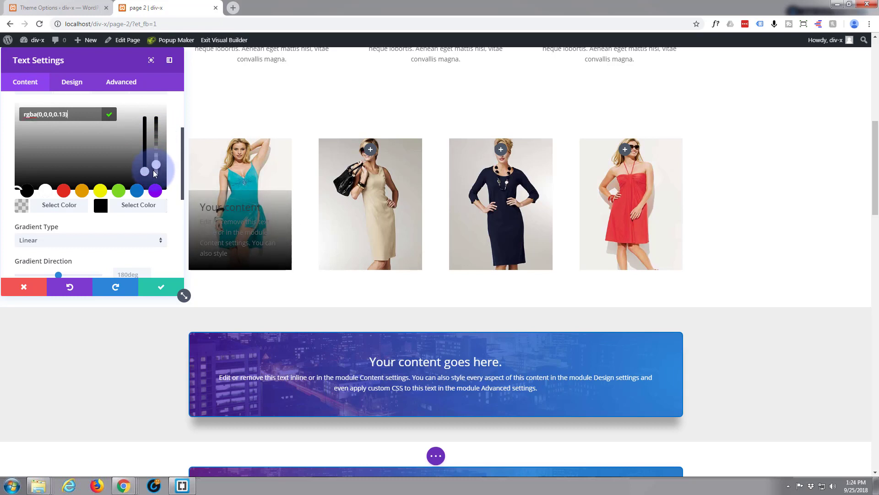
left_click_drag(153, 178, 155, 167)
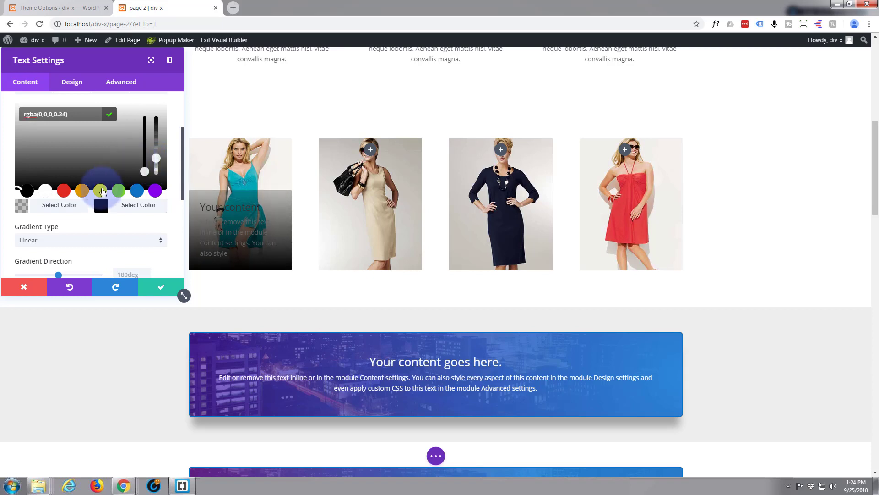
scroll(60, 238, "down", 1)
scroll(60, 237, "down", 1)
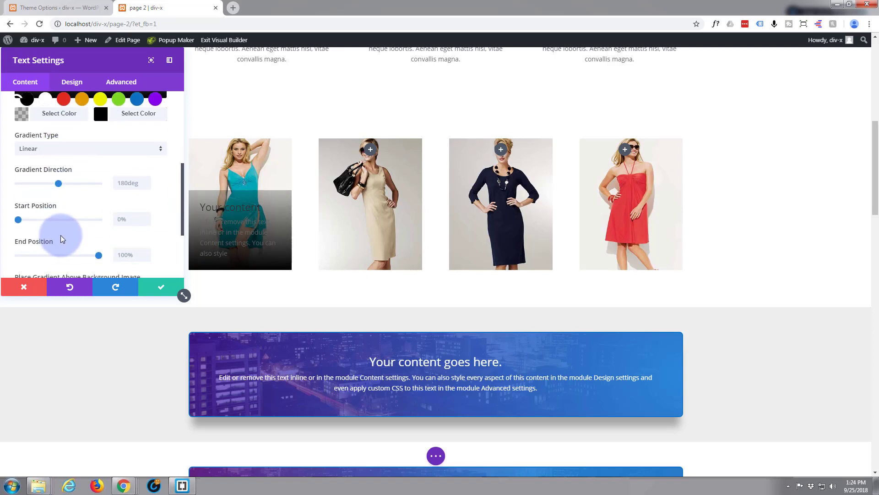
scroll(61, 236, "down", 1)
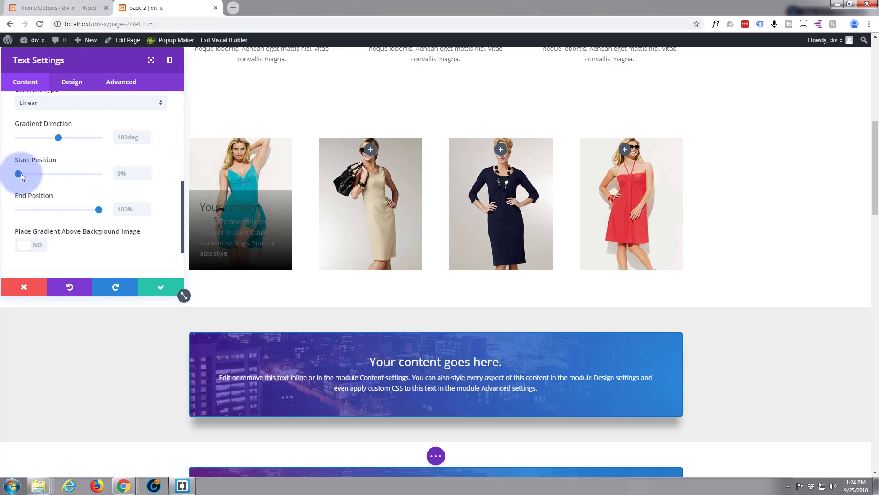
Set the gradient start to 7% and end to 60%, with a fully transparent first colour.
left_click_drag(21, 173, 48, 175)
left_click_drag(89, 211, 64, 213)
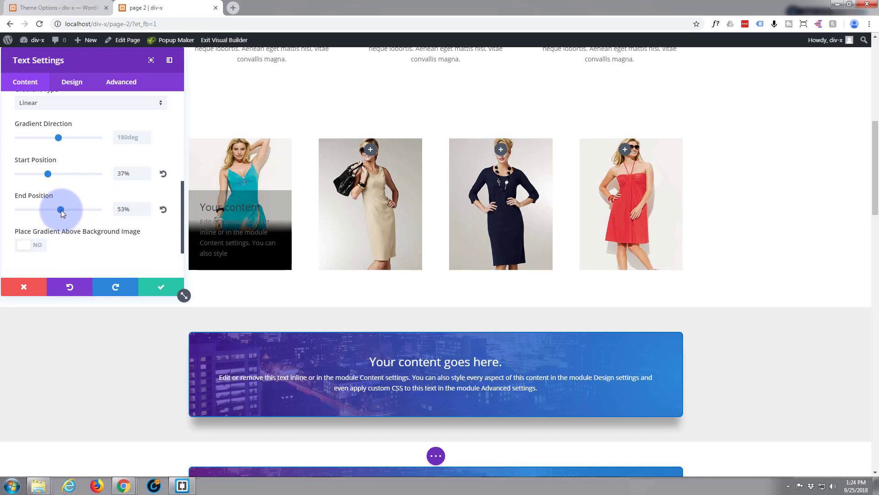
left_click_drag(64, 213, 67, 210)
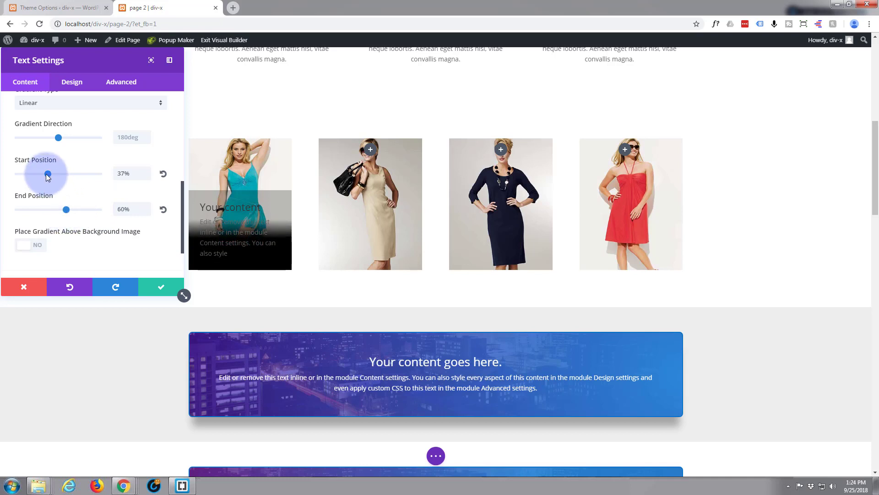
left_click_drag(48, 173, 22, 173)
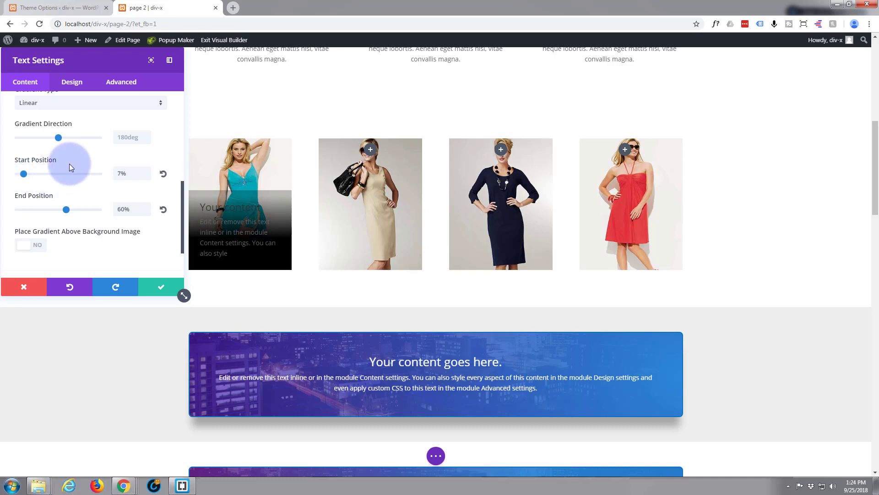
scroll(69, 163, "up", 1)
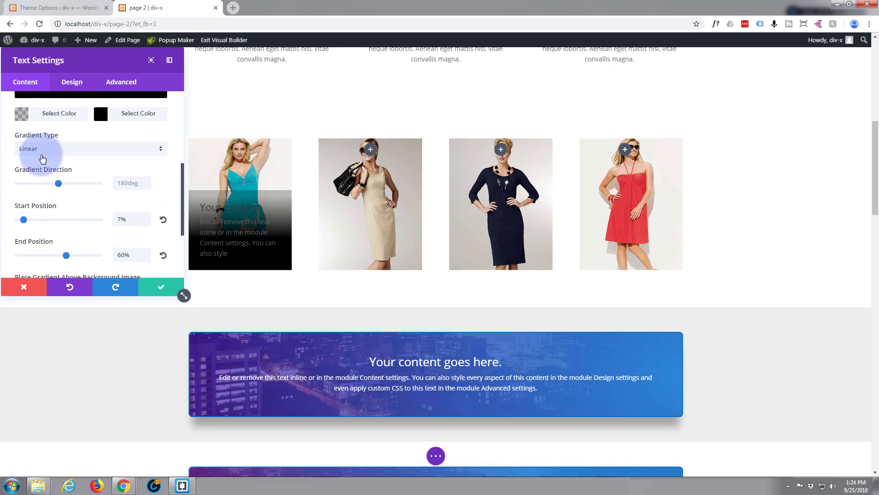
scroll(42, 159, "up", 2)
left_click(21, 205)
left_click(155, 159)
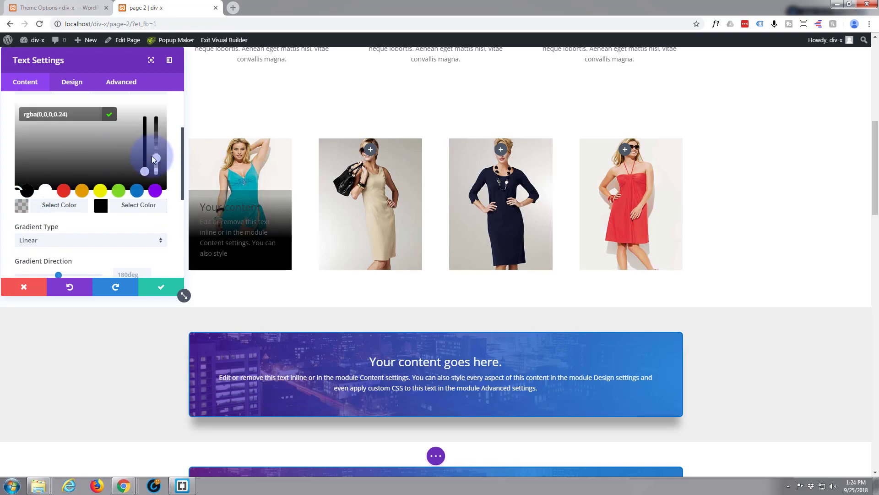
left_click_drag(156, 158, 157, 185)
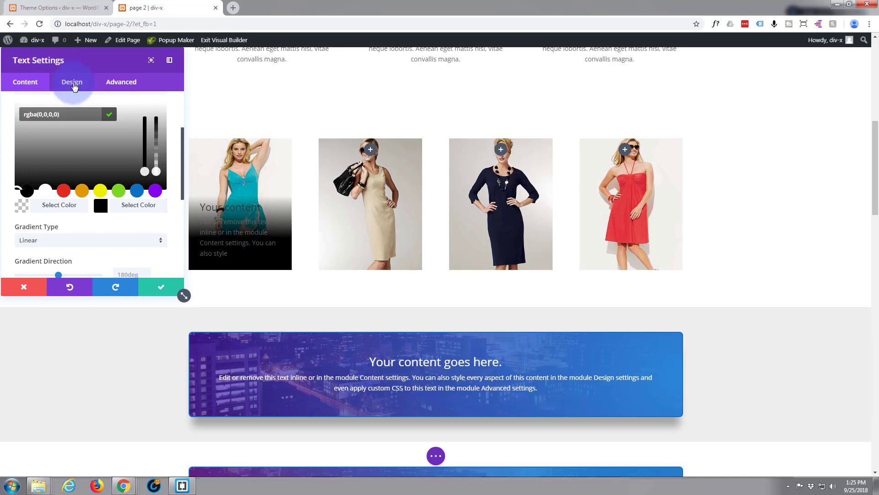
Set the text module's body Text Color to Light and save the module.
left_click(74, 88)
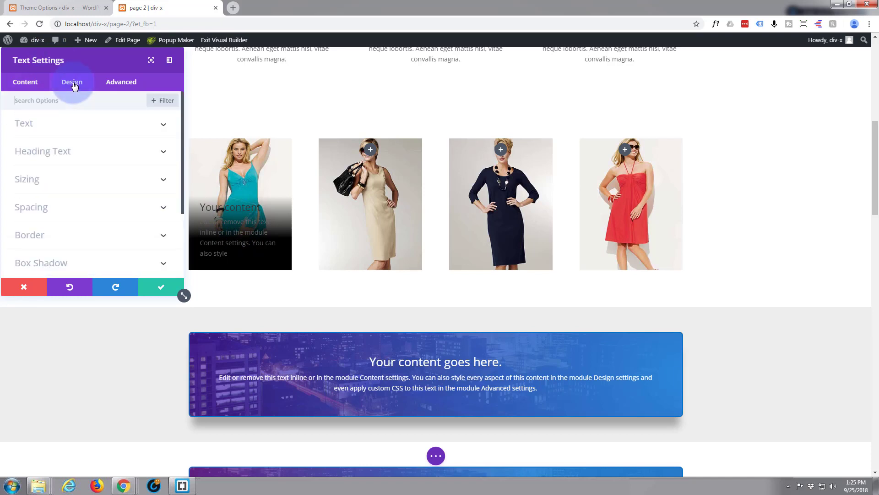
left_click(72, 128)
scroll(83, 152, "down", 3)
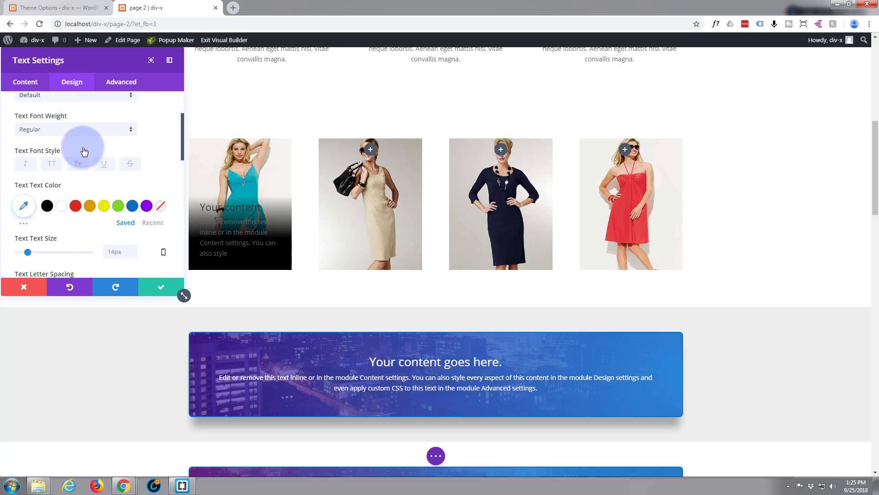
scroll(84, 152, "down", 3)
scroll(84, 152, "down", 2)
scroll(84, 151, "down", 2)
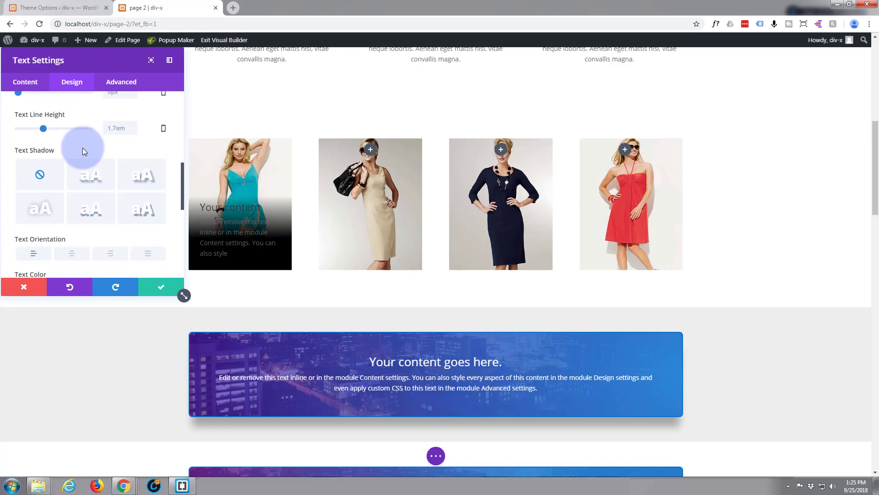
scroll(84, 151, "down", 1)
scroll(59, 167, "down", 1)
mouse_move(89, 199)
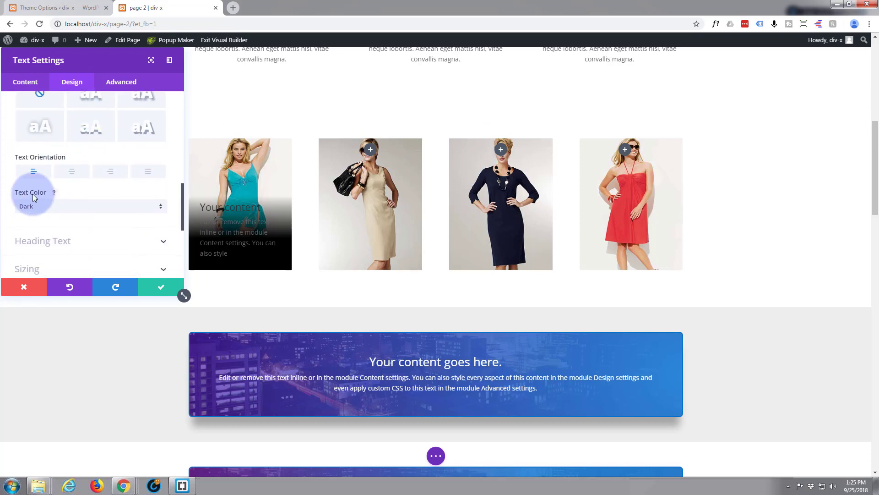
left_click(162, 209)
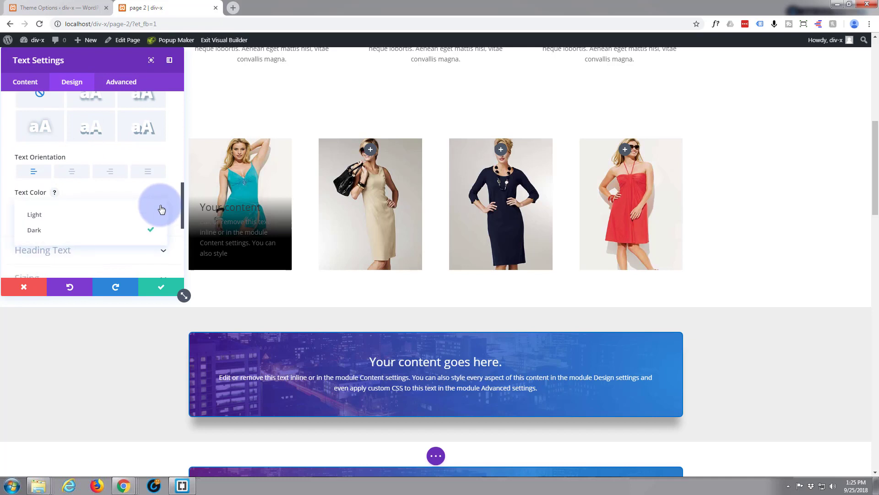
left_click(66, 216)
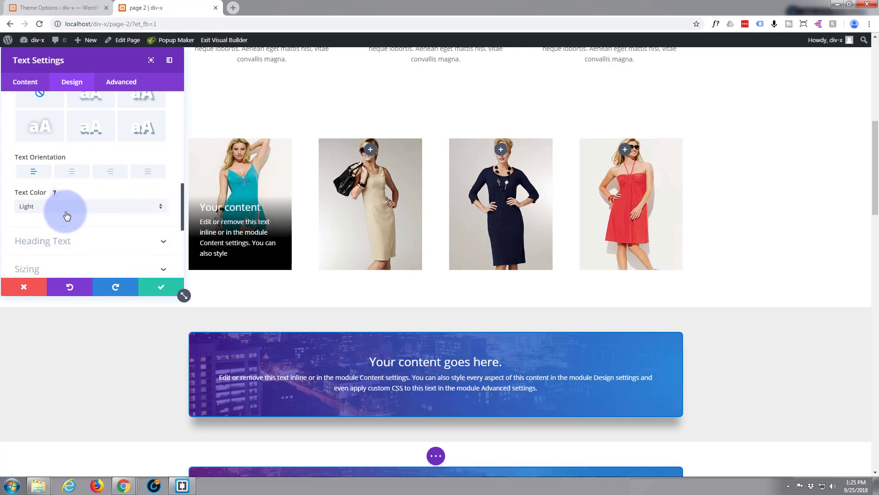
left_click(157, 290)
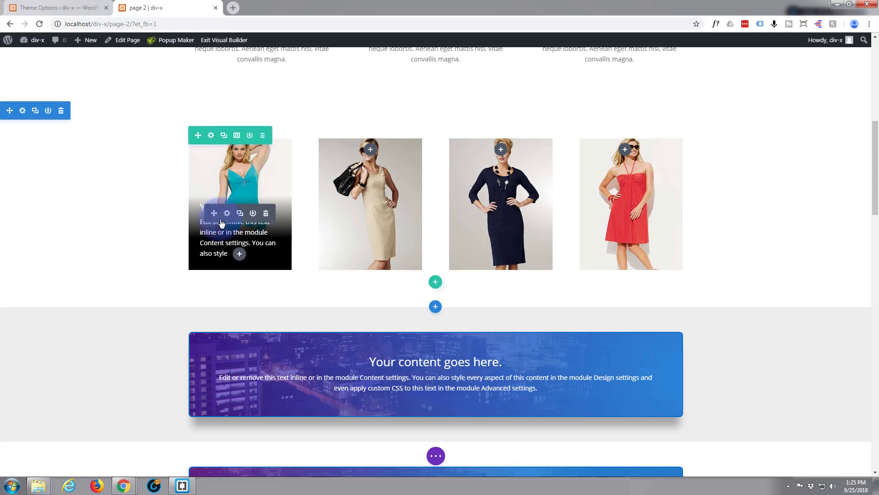
mouse_move(240, 234)
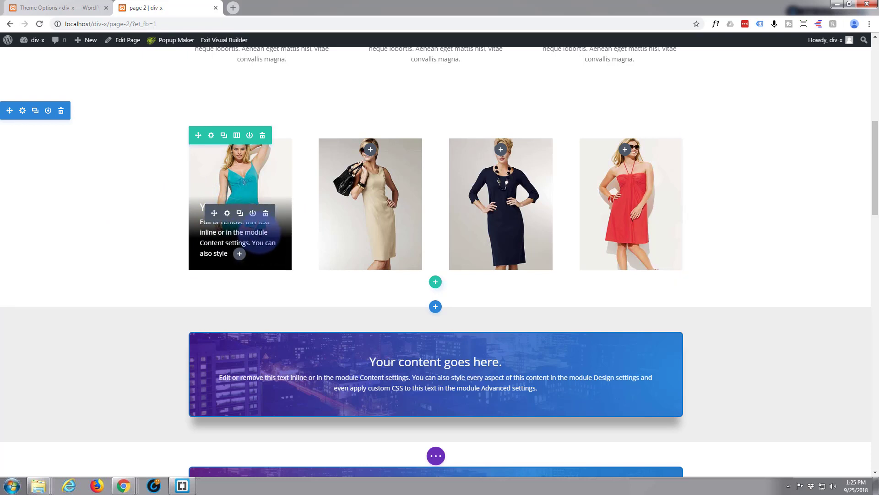
Add the CSS class 'tzm' to the first text module and save it.
left_click(228, 214)
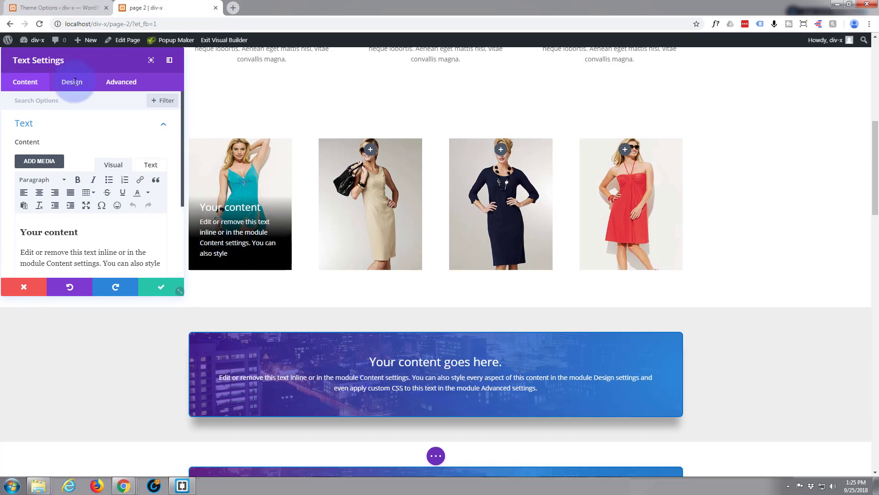
left_click(114, 90)
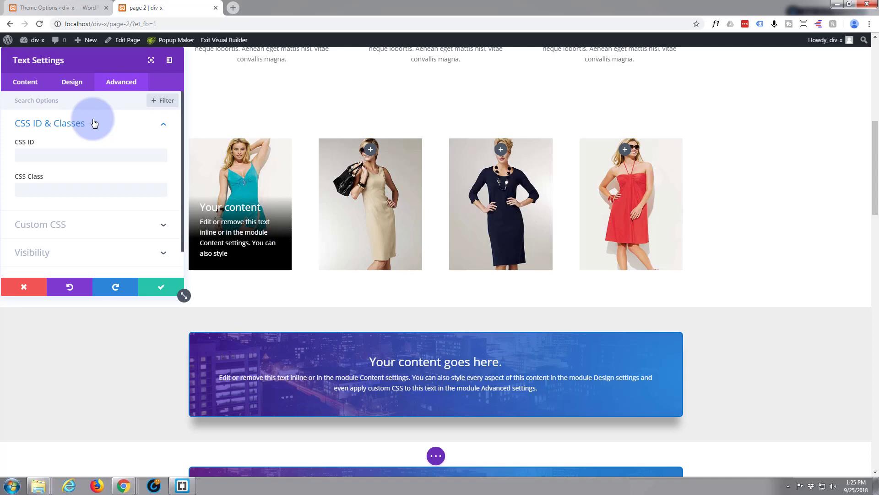
left_click(28, 191)
type("te")
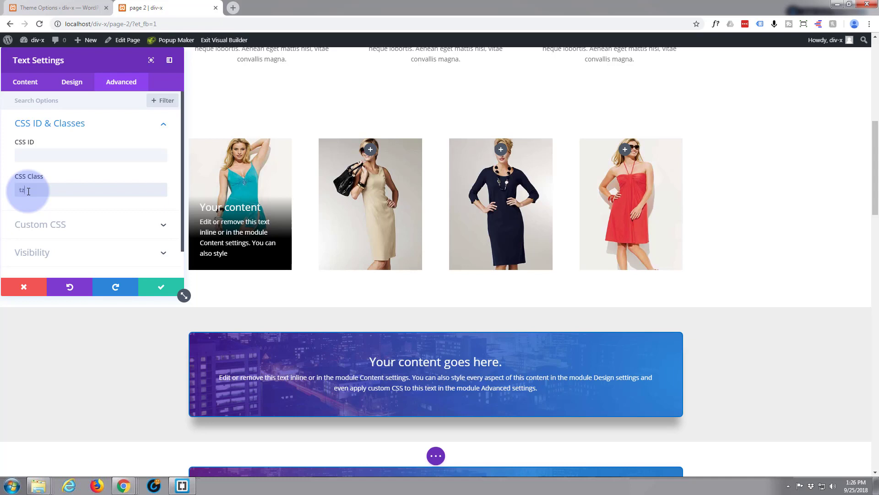
type("m")
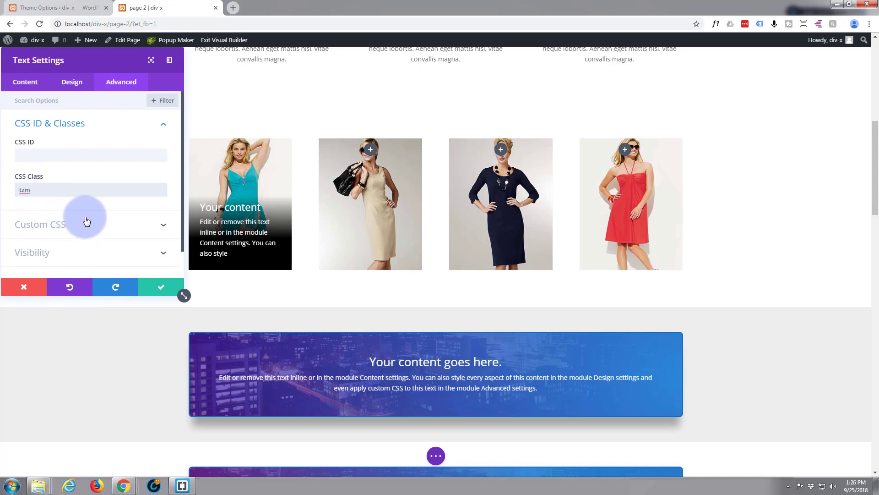
left_click(158, 293)
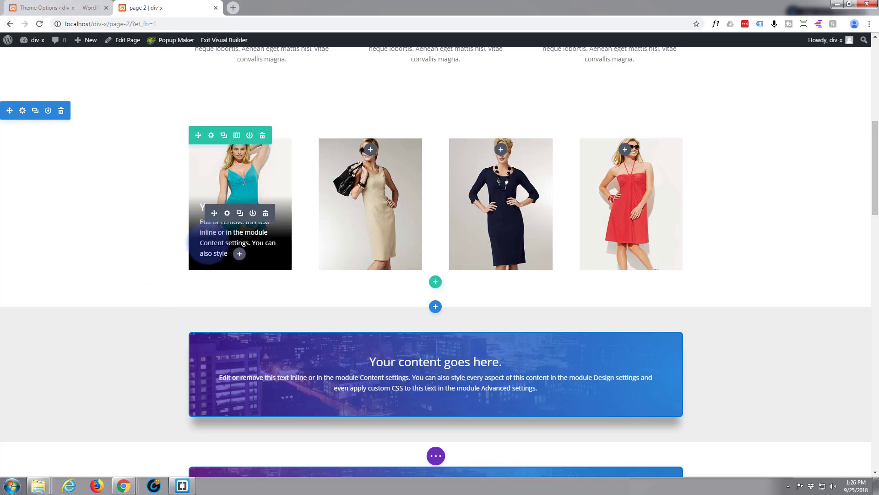
mouse_move(127, 192)
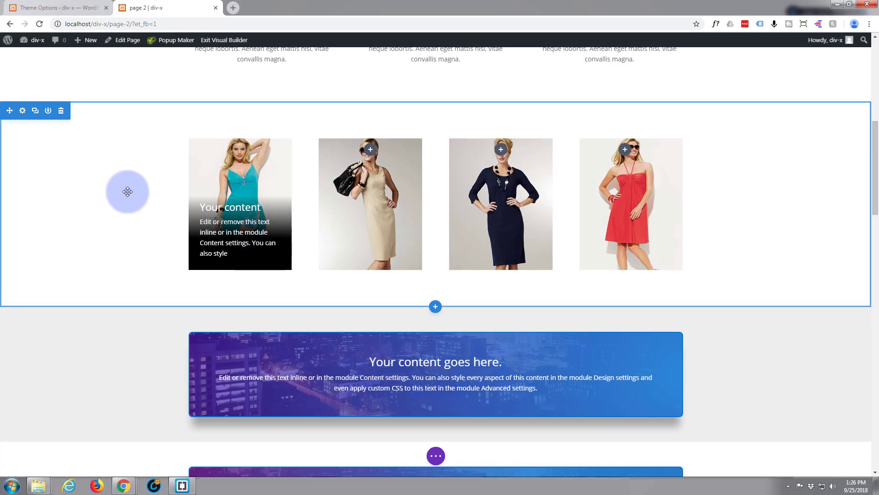
Save the page and exit the Visual Builder to view the live page.
left_click(437, 456)
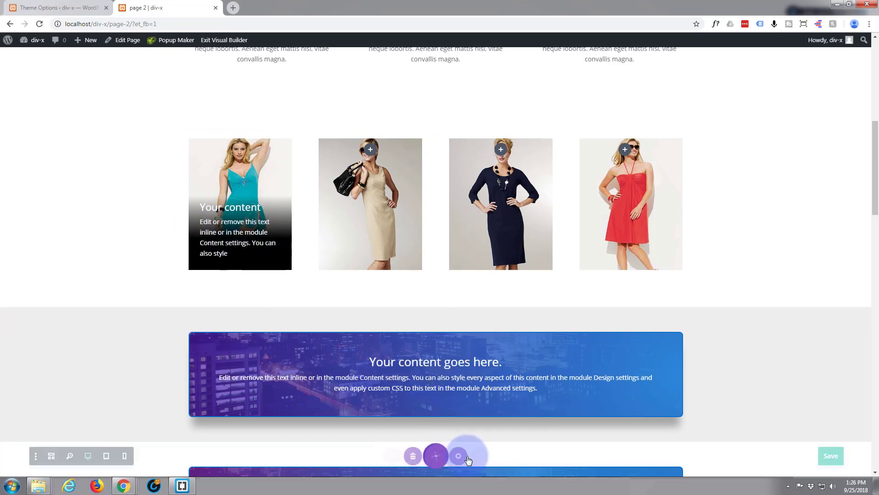
left_click(846, 457)
mouse_move(332, 65)
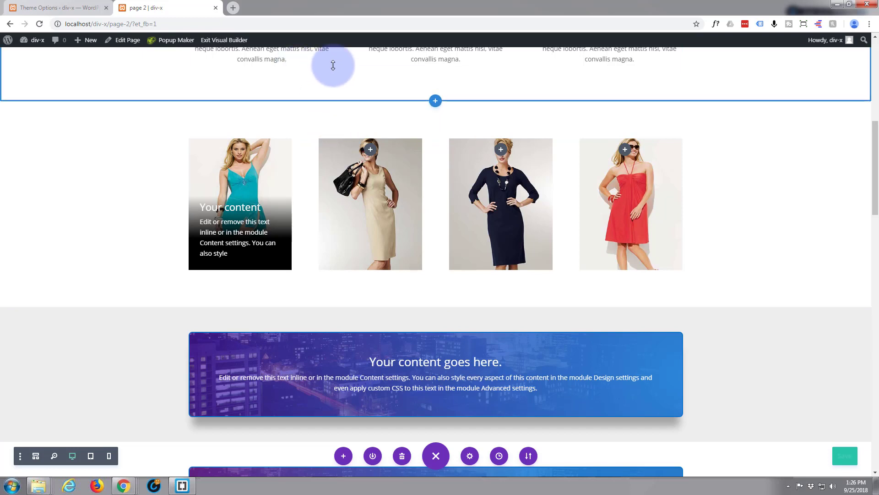
left_click(226, 41)
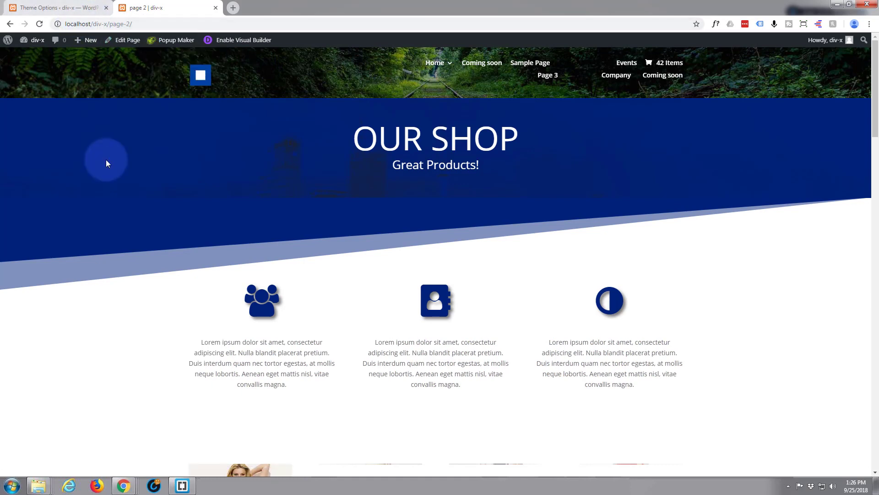
scroll(110, 160, "down", 5)
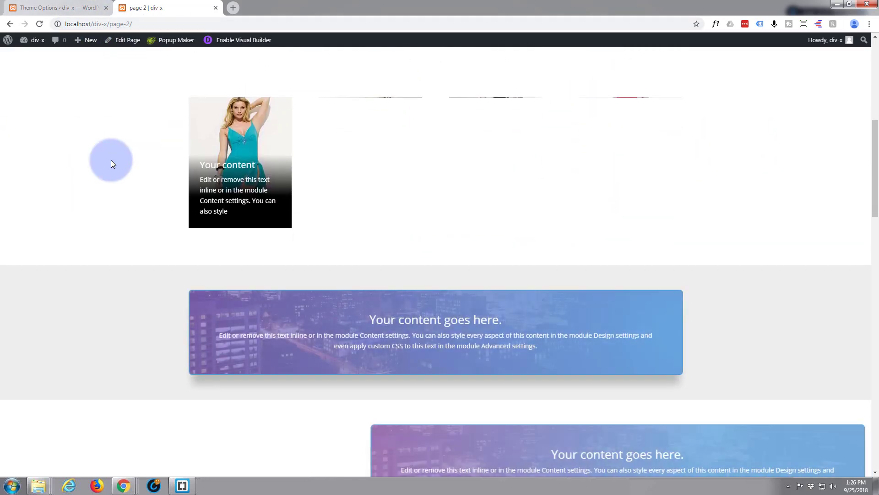
scroll(98, 150, "up", 1)
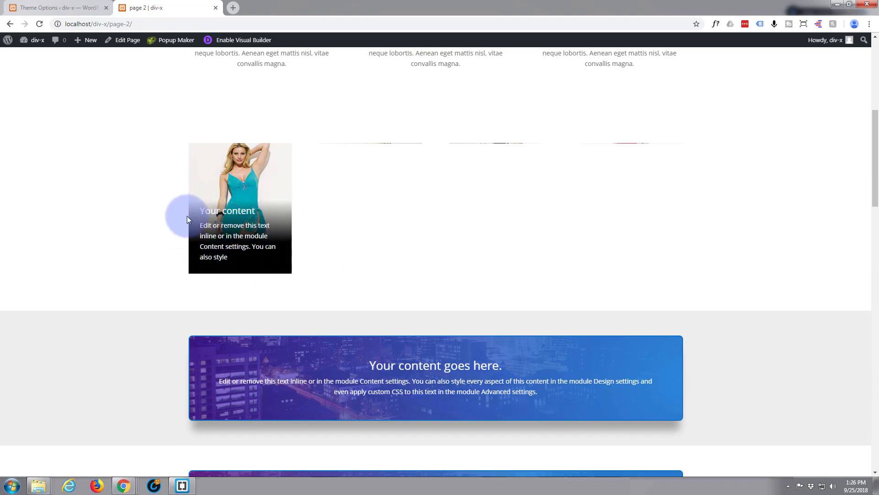
Begin a .tzm { opacity:0; } rule on line 14 of the Divi custom CSS.
left_click(67, 9)
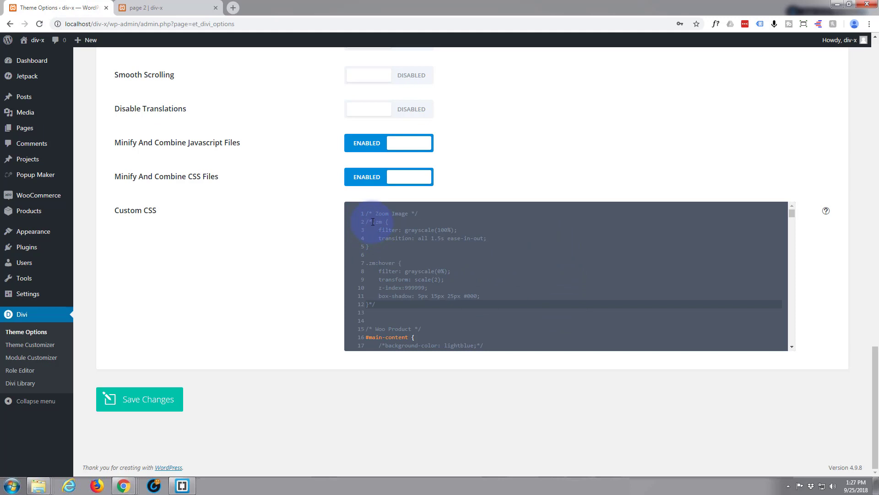
scroll(392, 252, "down", 2)
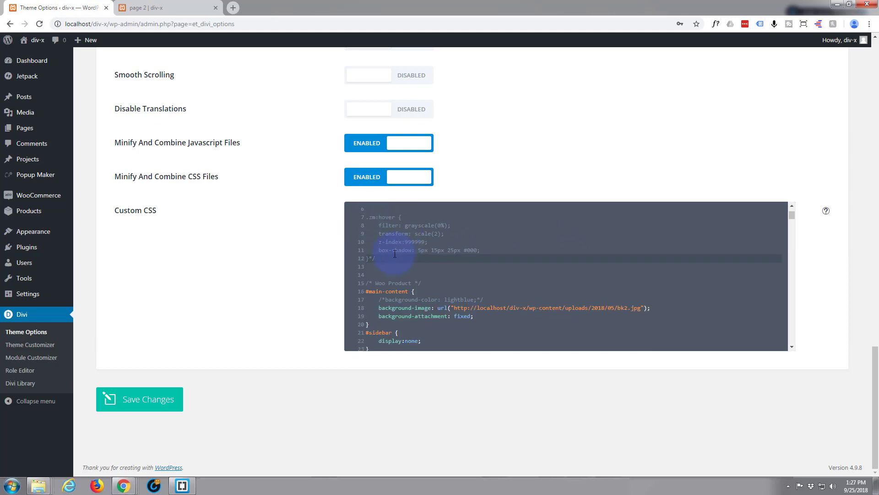
left_click(371, 273)
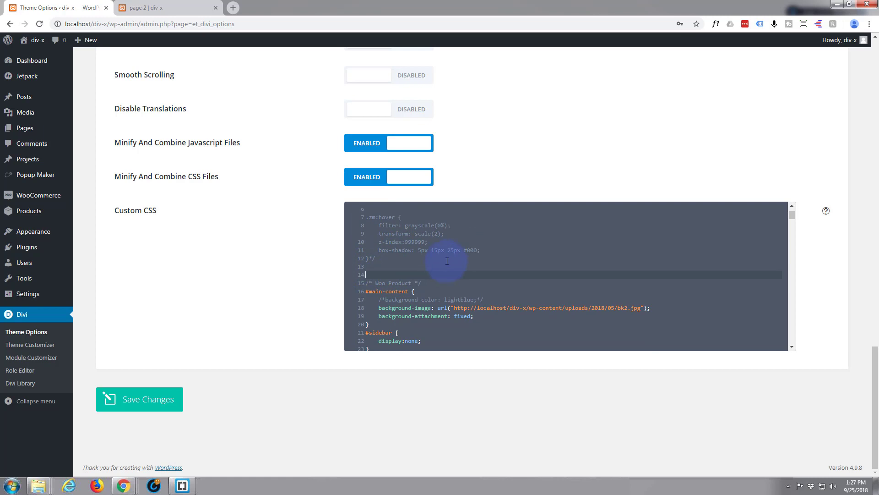
type(".")
type("tzm")
type(" {")
key("Return")
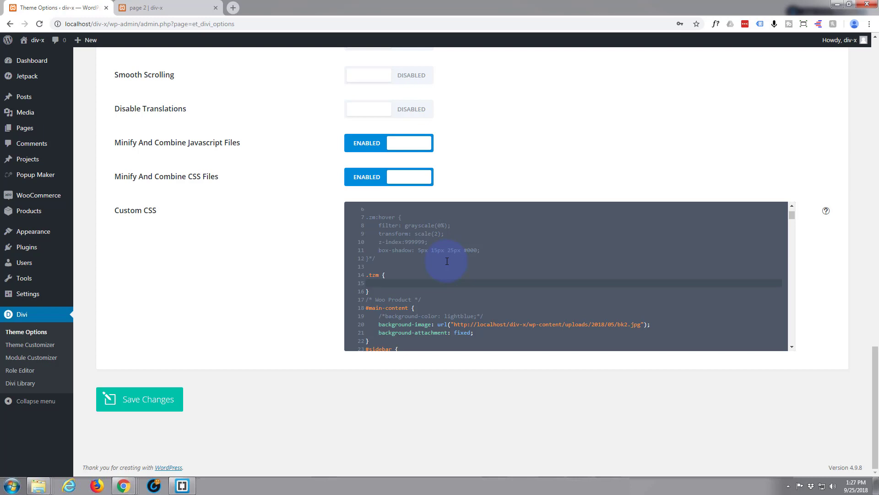
type("opa")
type("city")
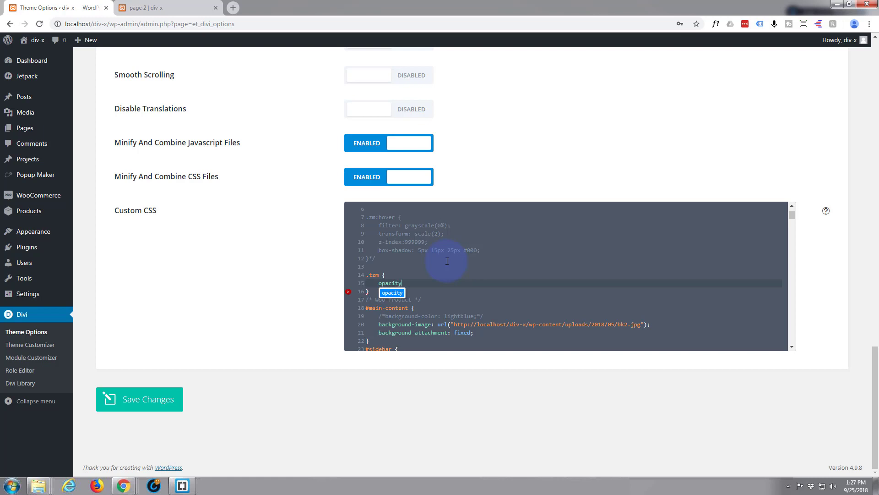
type(":")
type("0;")
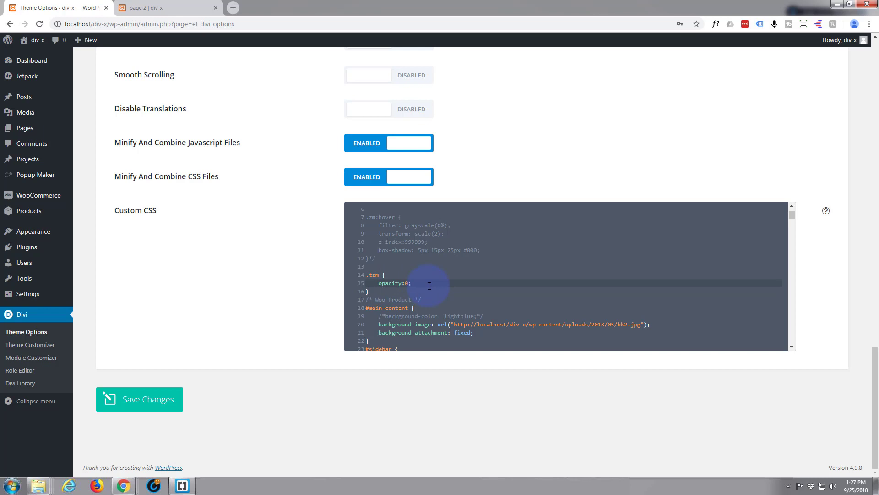
Duplicate the .tzm opacity:0 rule onto a new line below it.
left_click(390, 290)
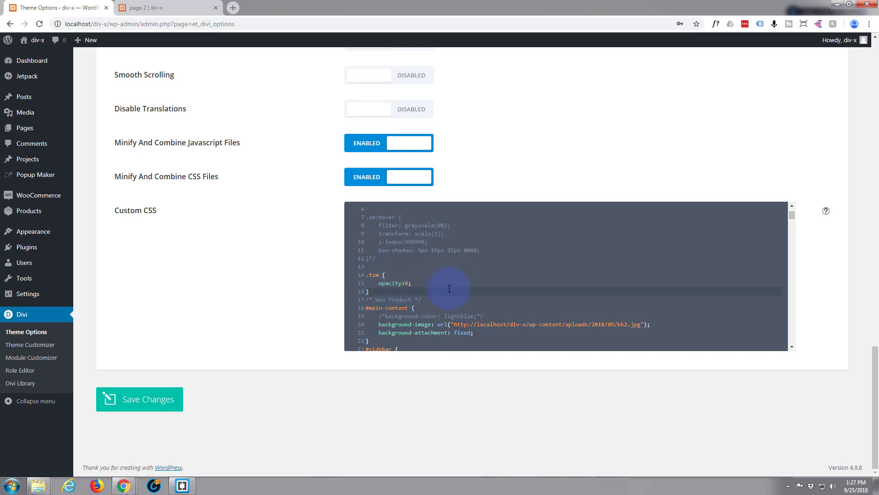
key("Return")
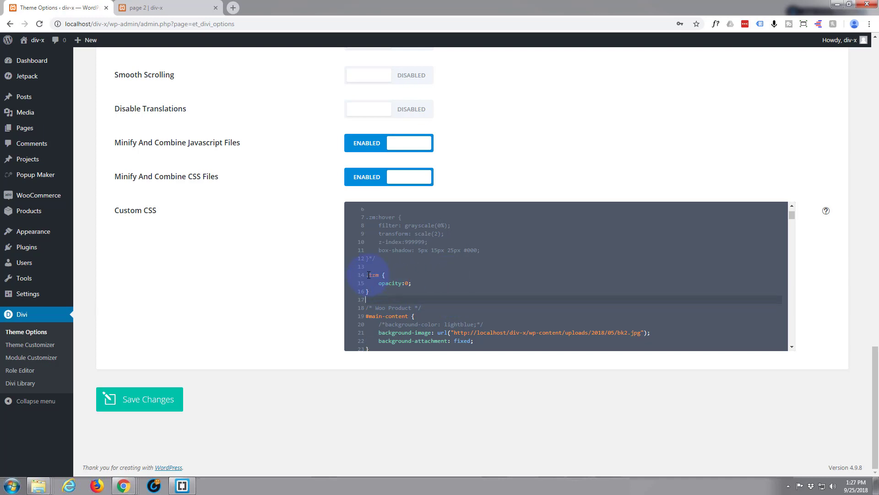
left_click_drag(368, 275, 379, 290)
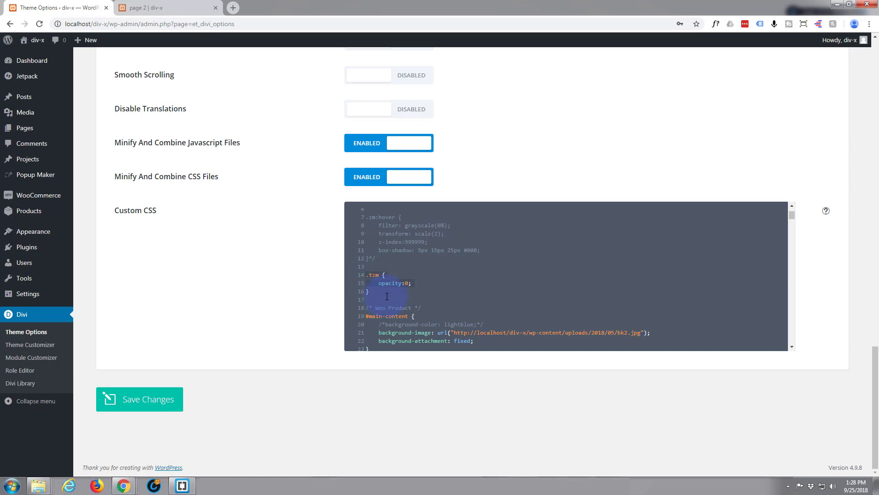
left_click(375, 297)
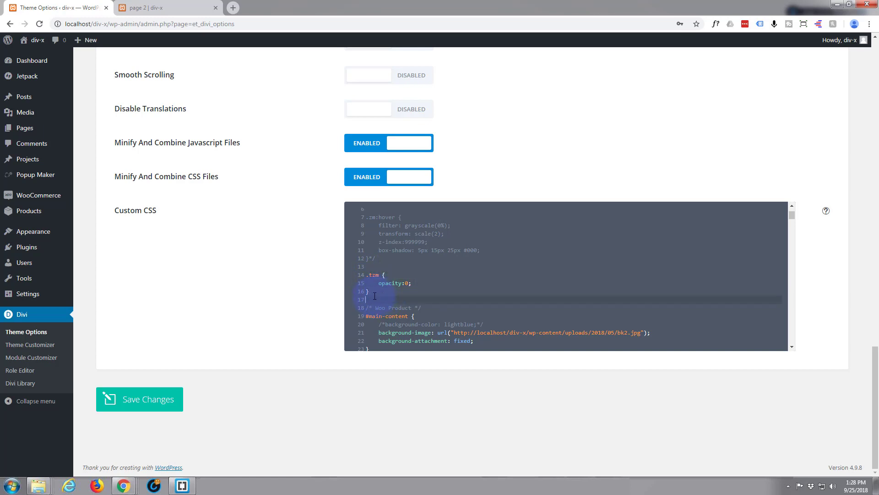
key("Return")
type(".tzm {     opacity:0; }")
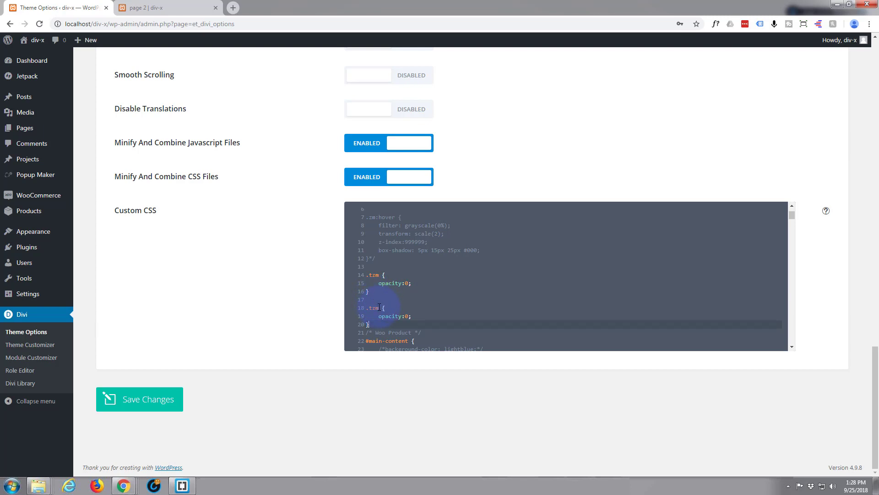
Change the copy to .tzm:hover with opacity 1 and save the custom CSS.
left_click(382, 307)
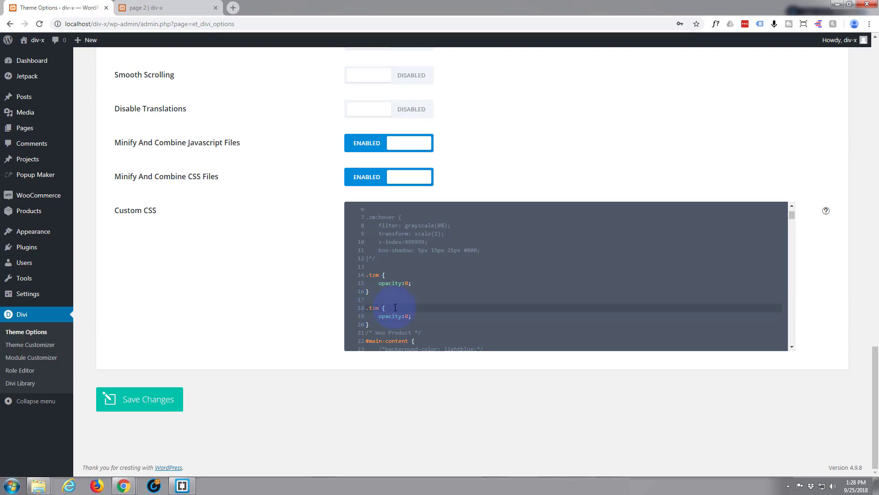
type(":hov")
type("er")
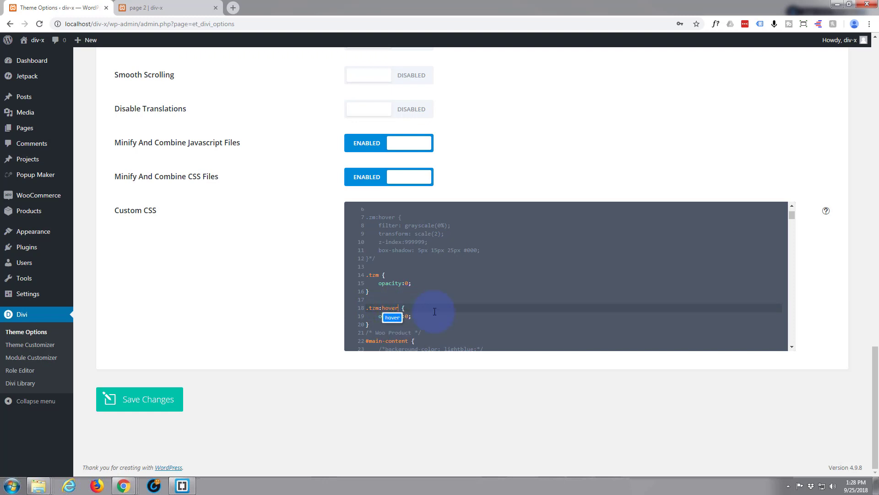
left_click(433, 299)
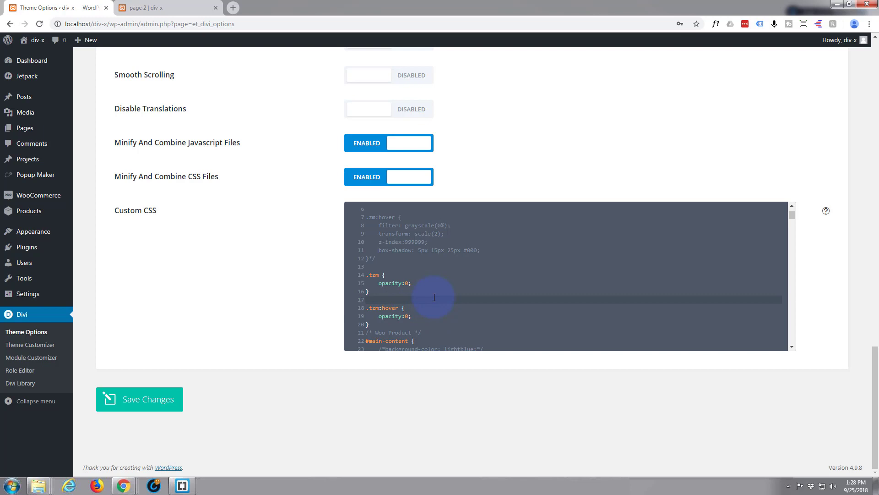
left_click(408, 316)
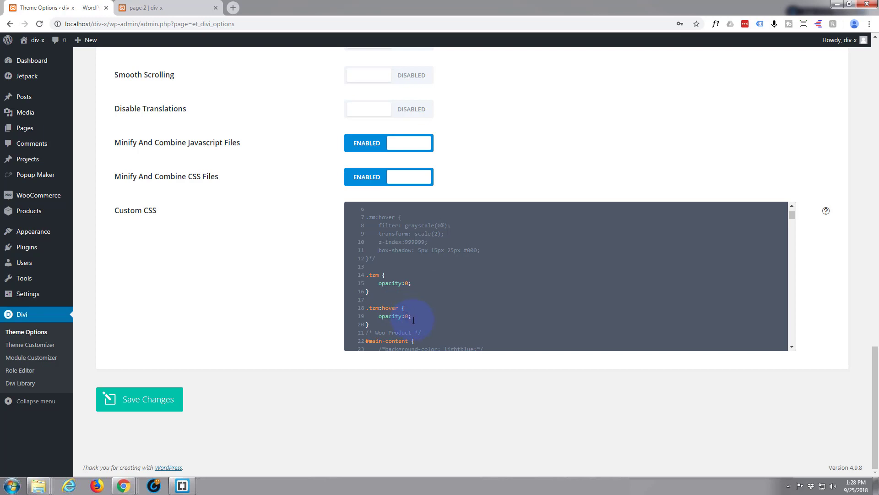
key("BackSpace")
type("1")
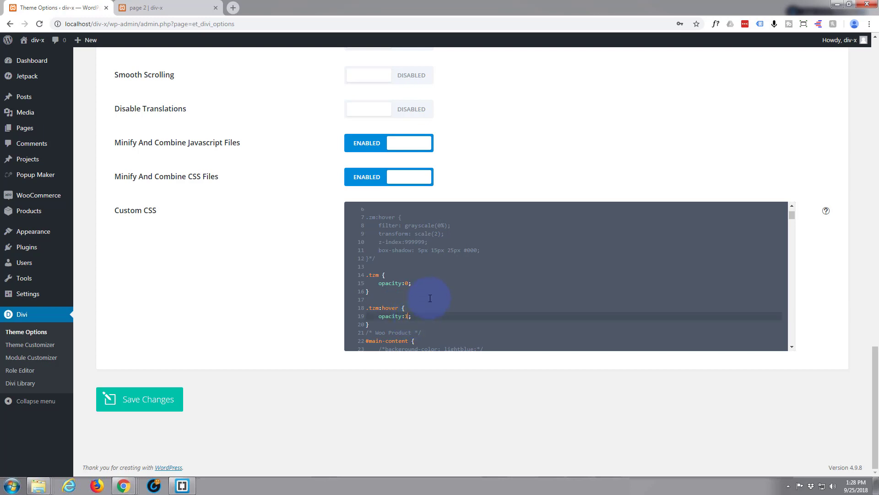
left_click(481, 301)
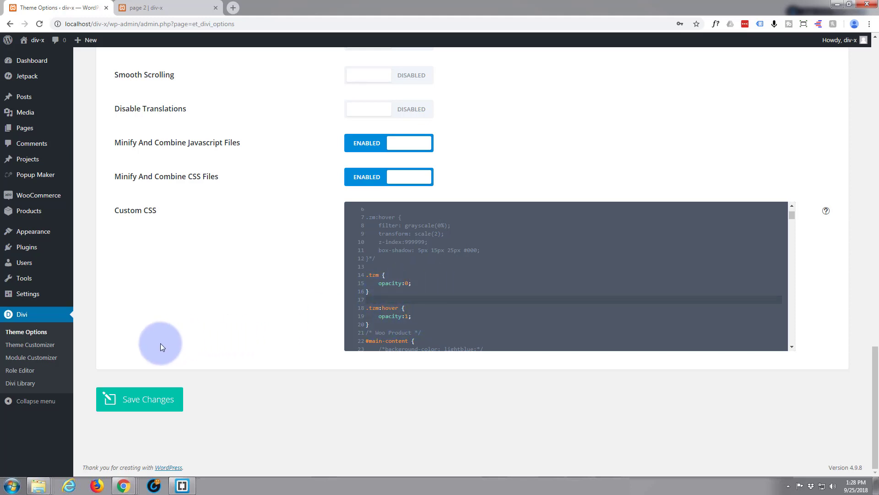
left_click(140, 402)
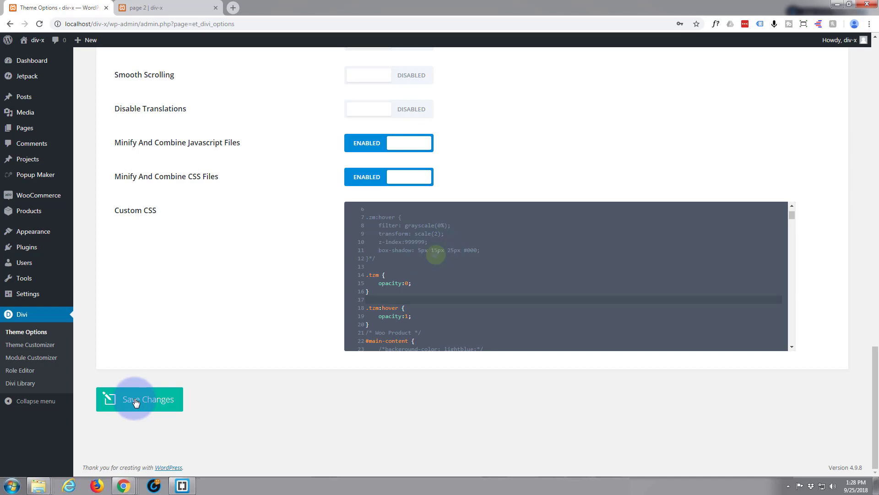
left_click(168, 7)
mouse_move(240, 208)
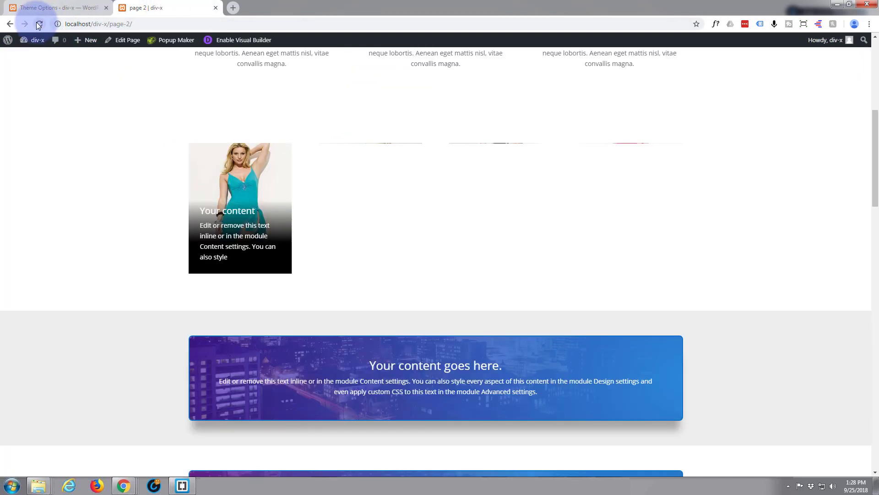
left_click(38, 24)
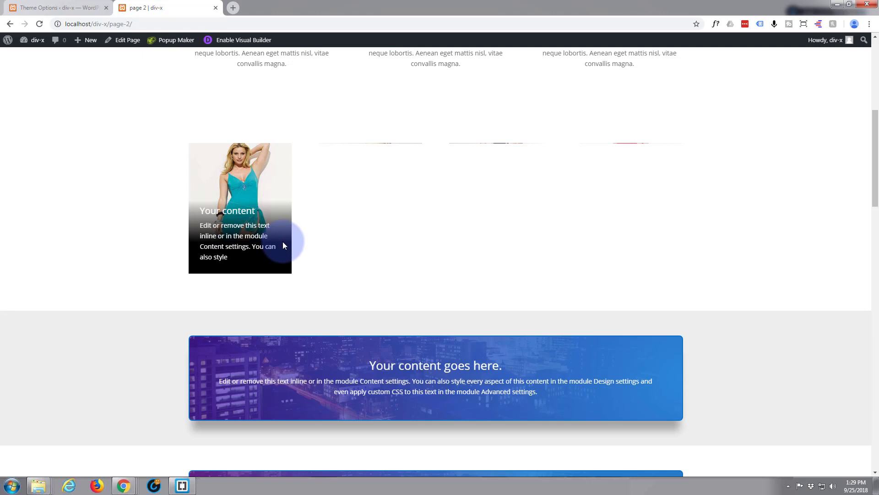
left_click(48, 9)
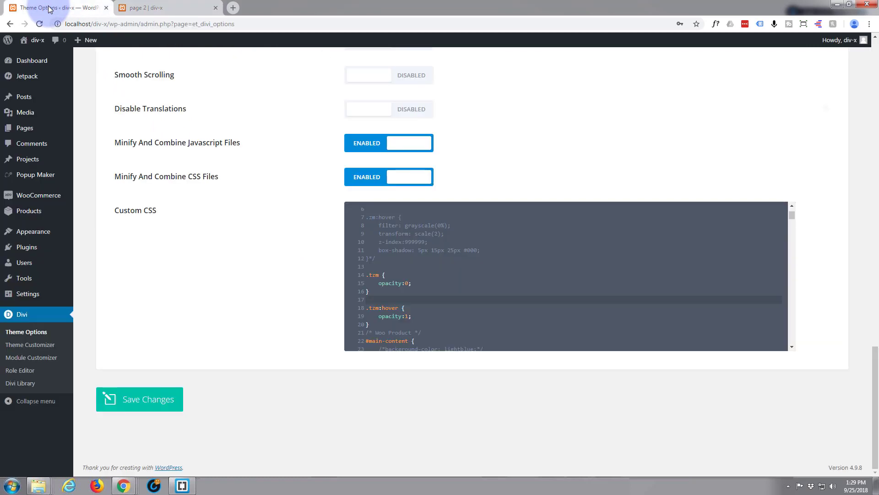
mouse_move(401, 278)
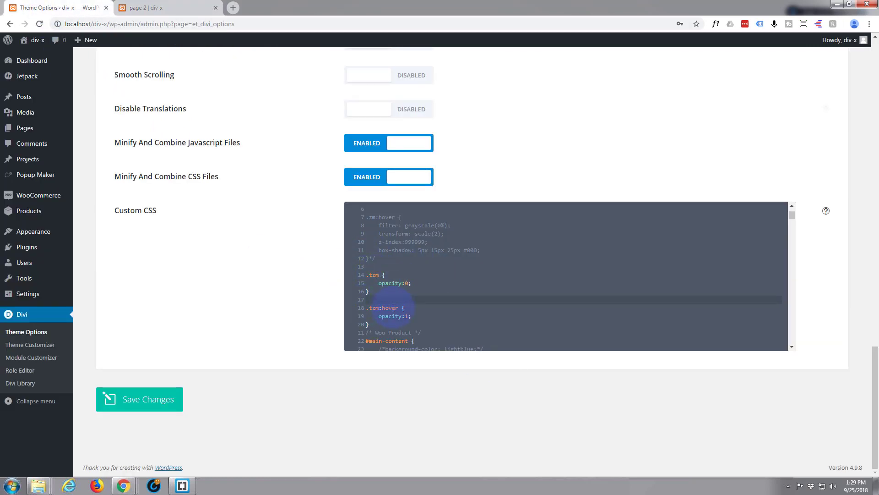
Add transition: all 1.5s ease-in-out to the .tzm rule, save, and return to page 2.
left_click(391, 274)
key("Return")
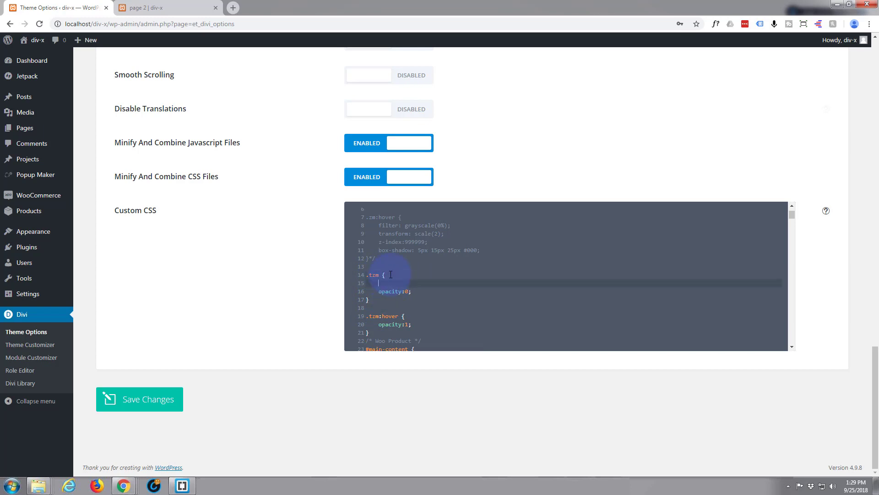
type("transi")
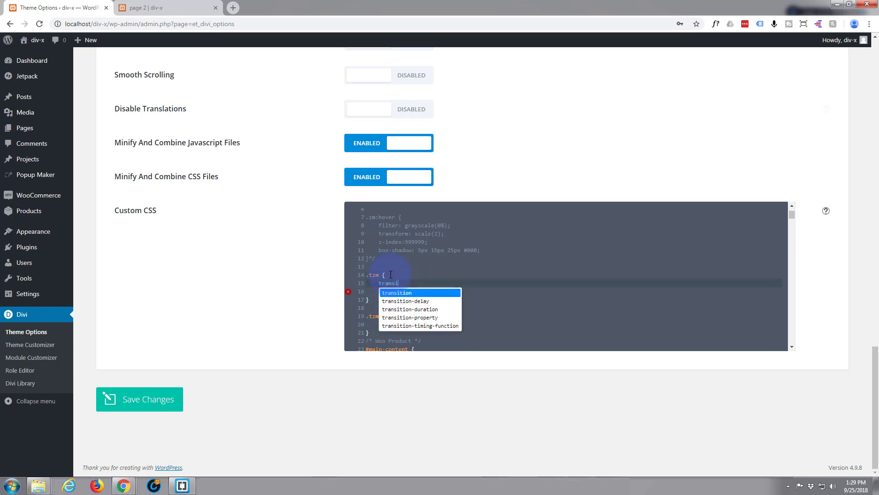
type("tion:")
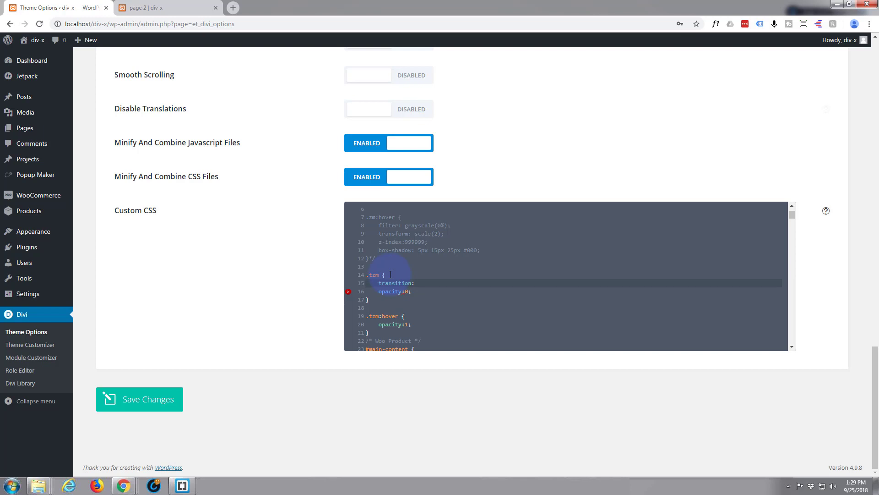
type(" a")
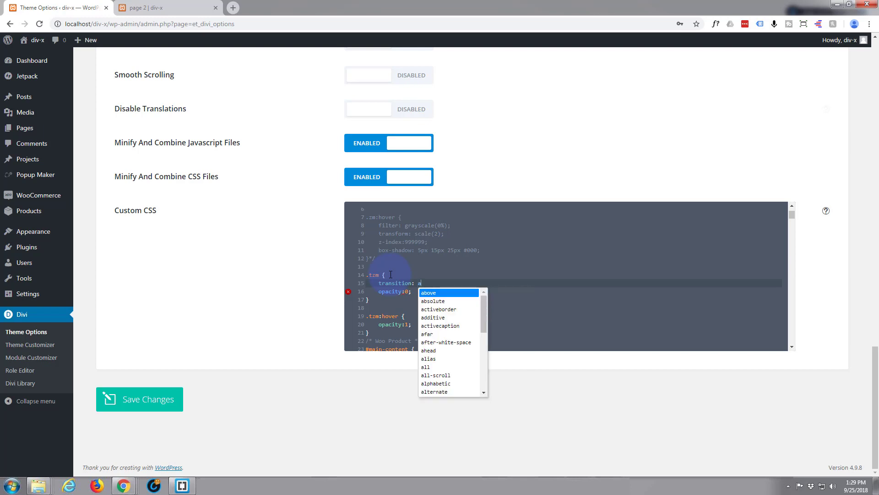
type("ll")
key("Escape")
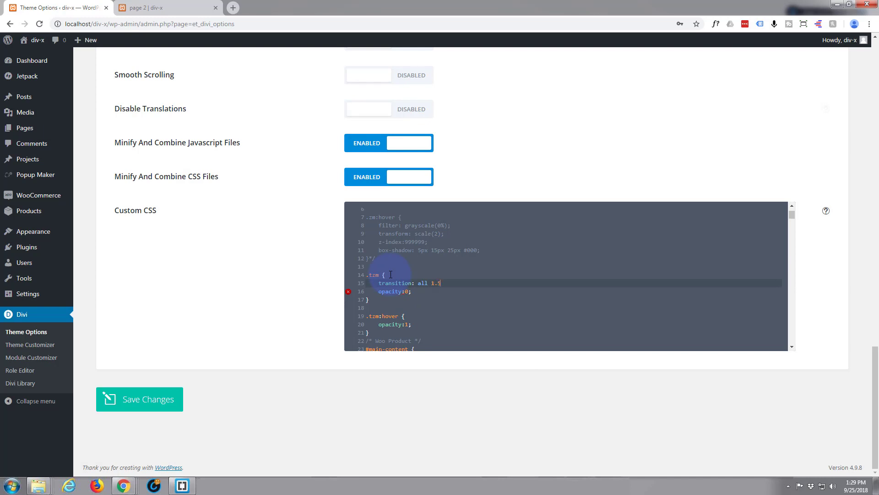
type("s")
type(" ease")
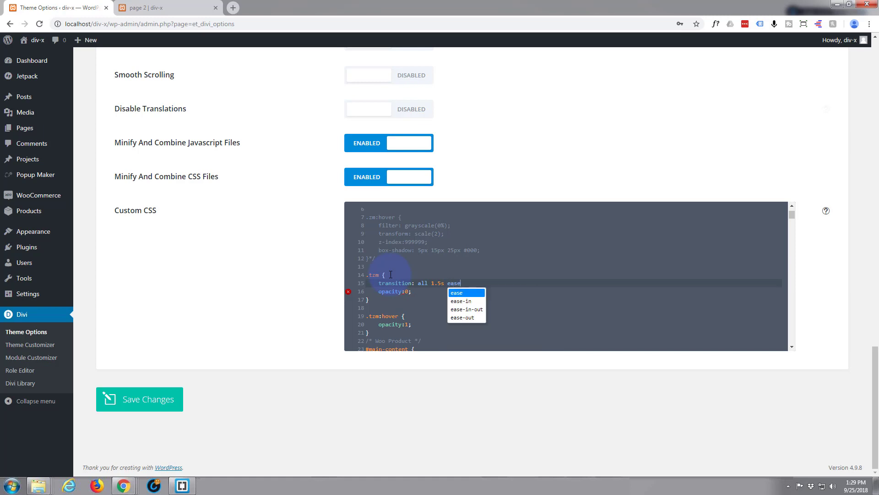
type("-in-out")
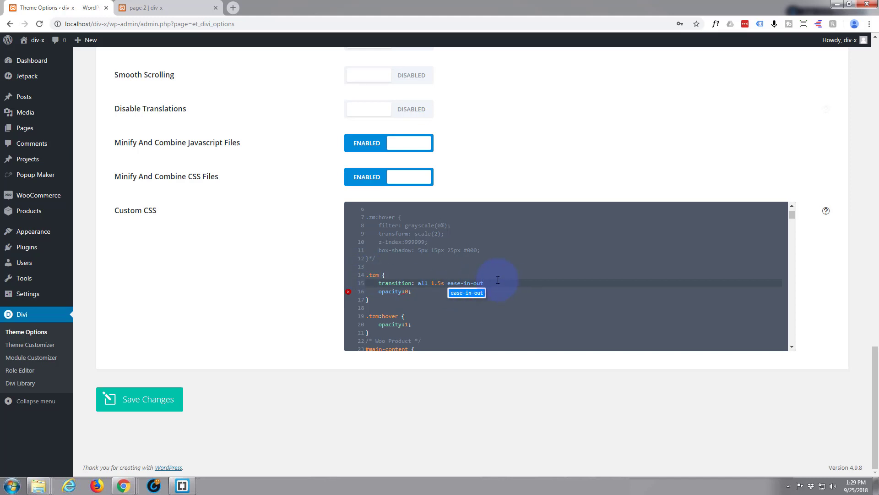
type(";")
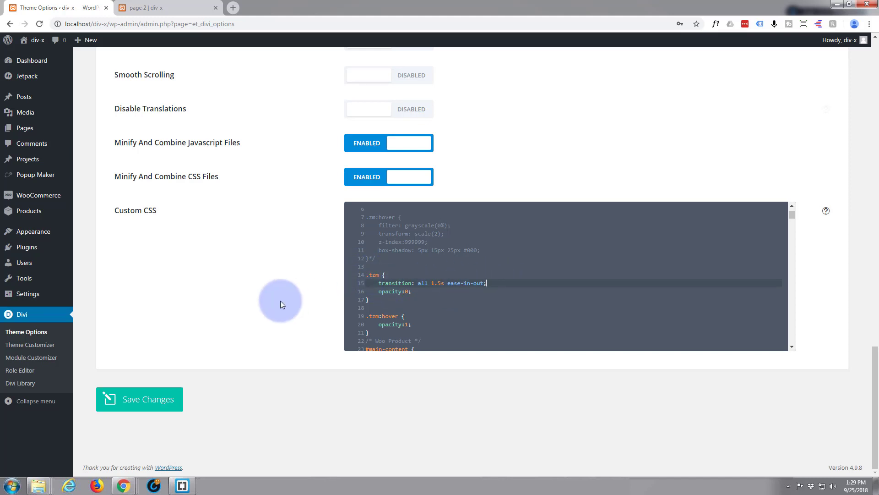
left_click(146, 397)
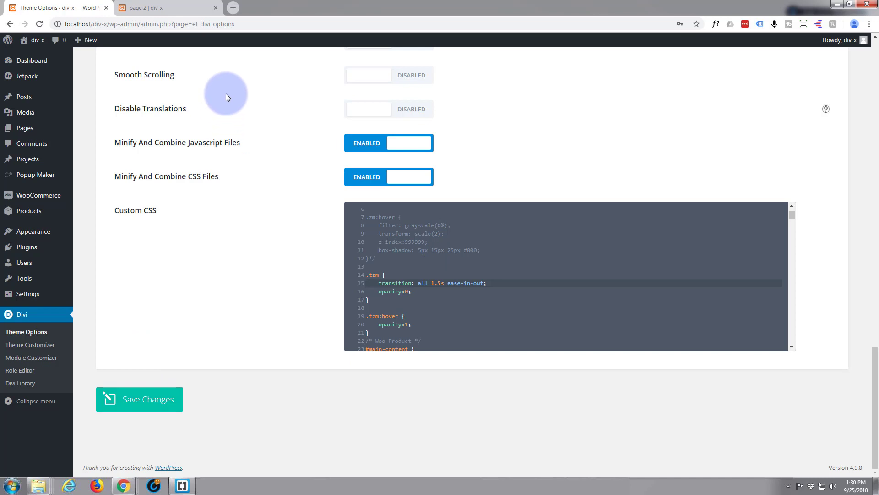
left_click(180, 5)
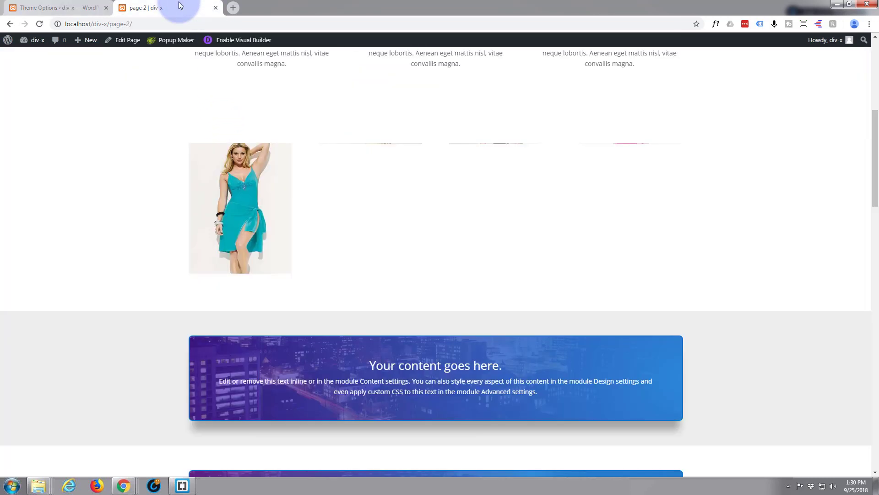
Reload page 2 to test the overlay fade, then enable the Visual Builder.
left_click(39, 24)
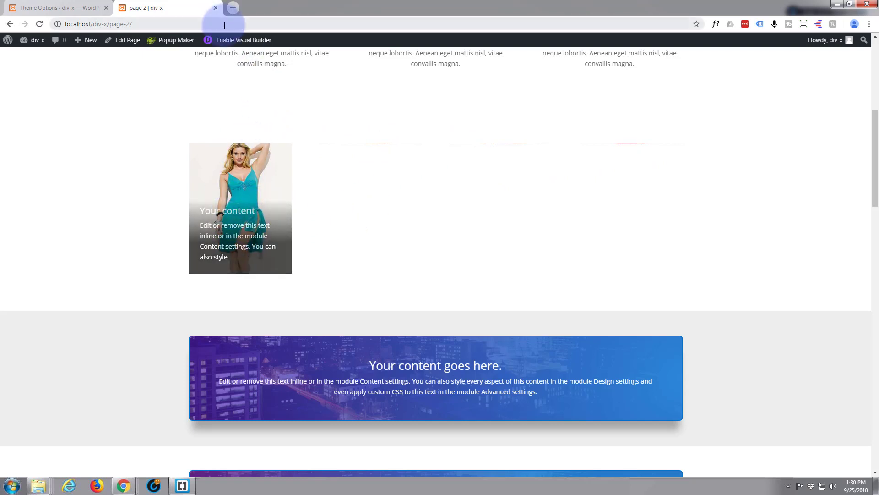
left_click(235, 43)
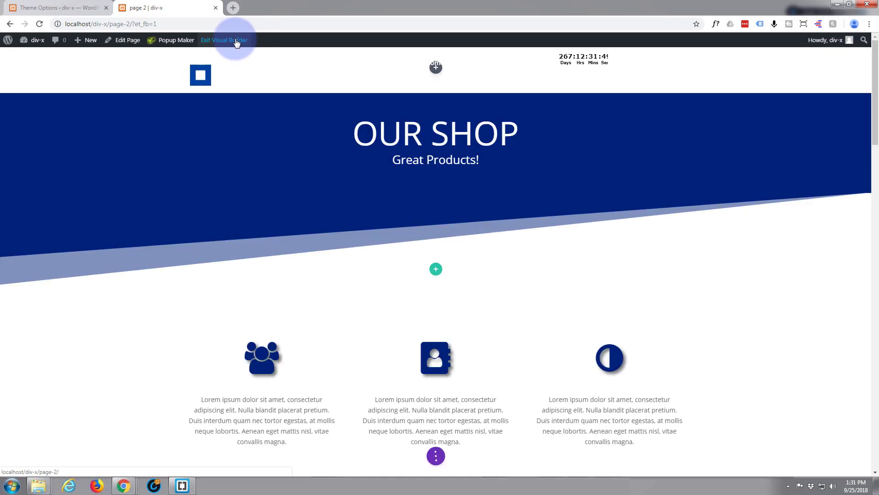
scroll(338, 317, "down", 2)
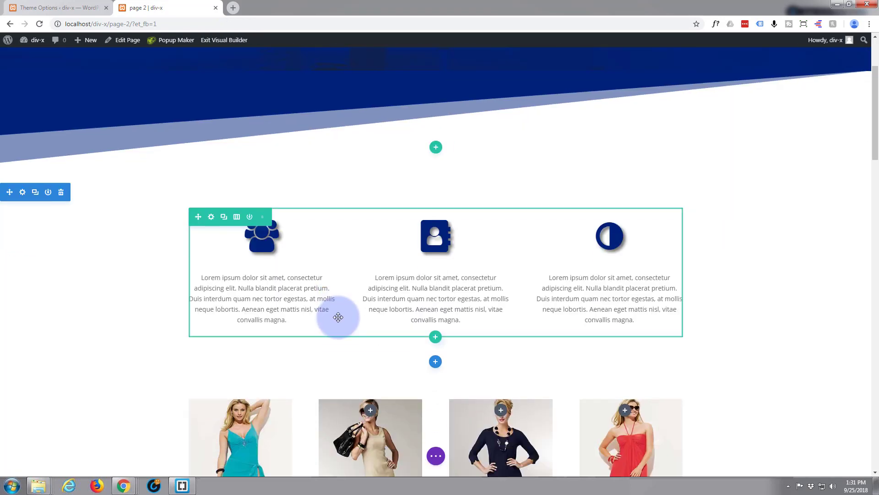
scroll(338, 317, "down", 2)
scroll(338, 317, "down", 1)
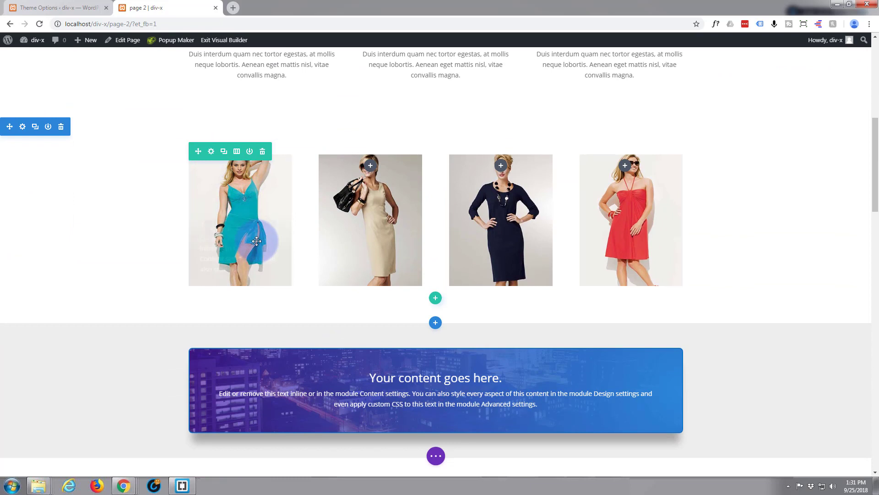
mouse_move(240, 206)
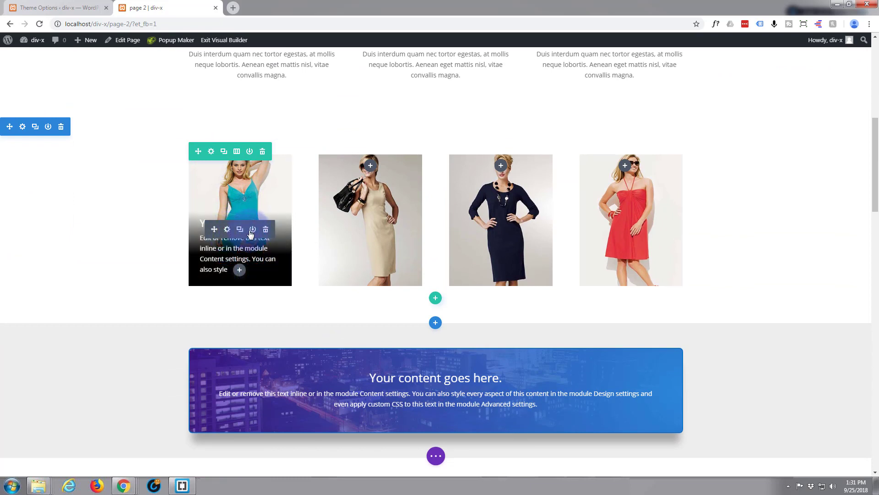
Preview the hover overlays on the teal, beige, dark and red dress images.
left_click(241, 232)
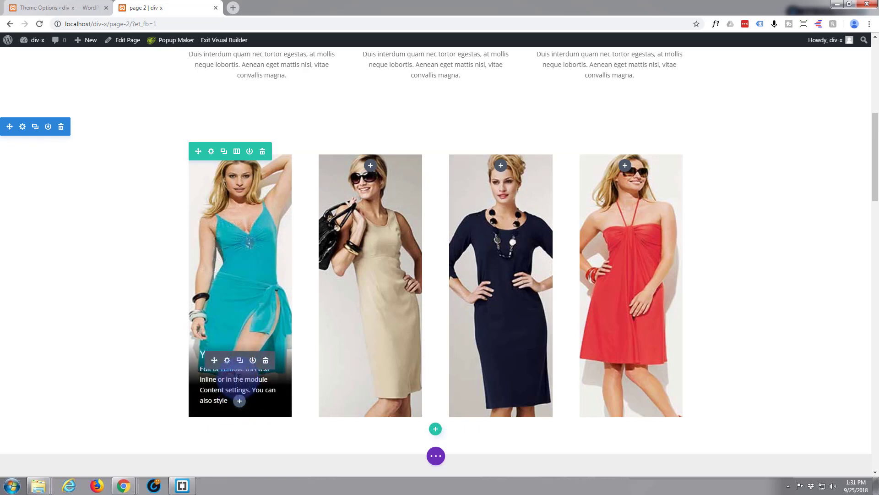
mouse_move(214, 360)
left_mouse_down()
mouse_move(373, 244)
mouse_move(372, 194)
mouse_move(349, 240)
left_mouse_up()
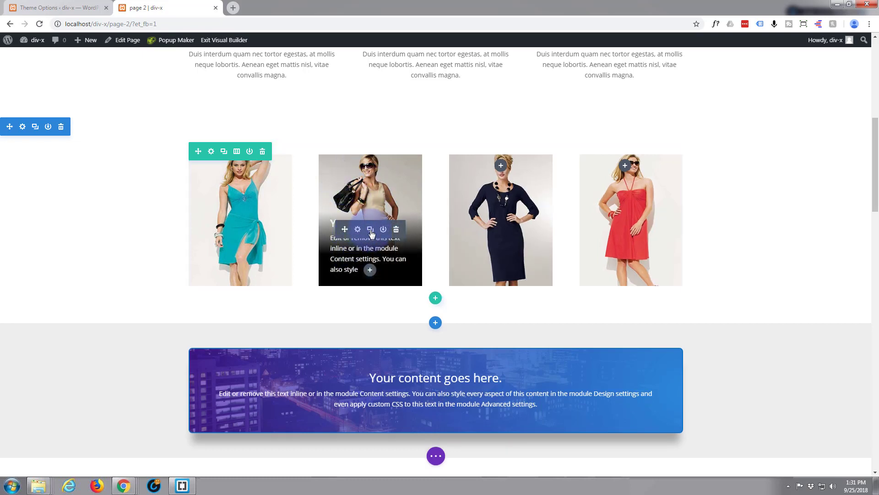
left_click_drag(371, 235, 360, 387)
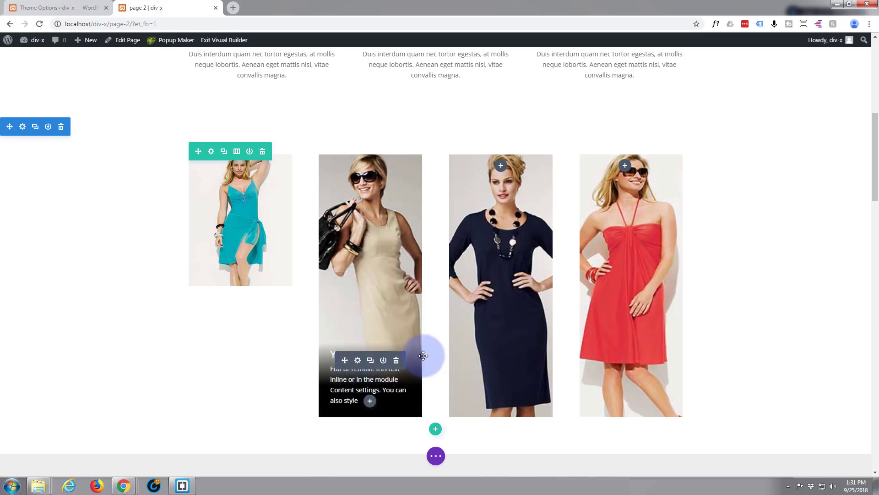
mouse_move(359, 384)
left_mouse_down()
mouse_move(496, 234)
mouse_move(500, 213)
left_mouse_up()
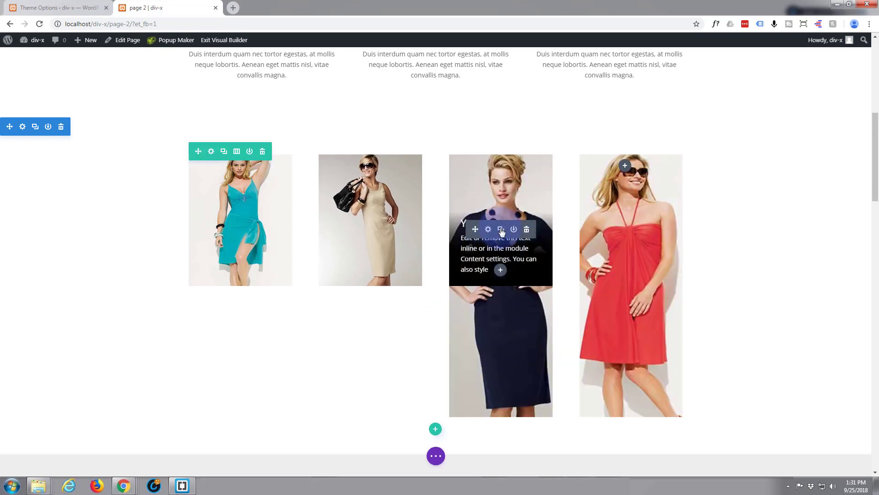
mouse_move(502, 232)
left_mouse_down()
mouse_move(516, 396)
mouse_move(505, 399)
left_mouse_up()
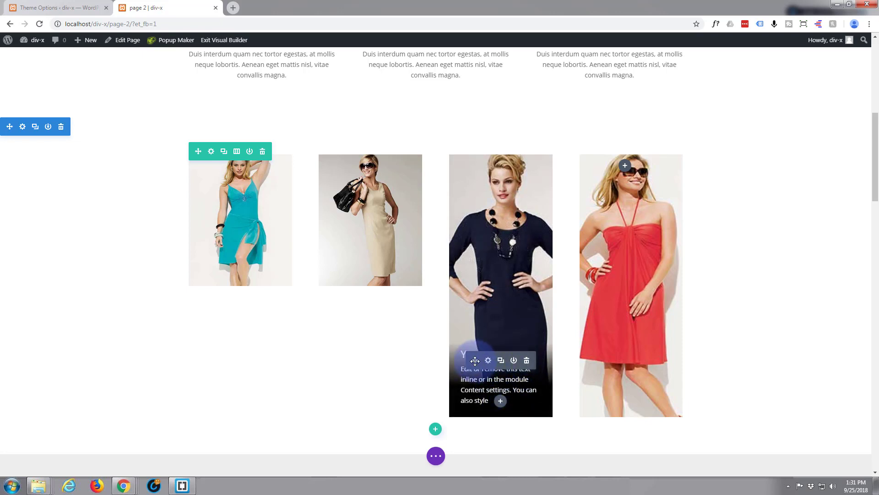
mouse_move(485, 366)
left_mouse_down()
mouse_move(642, 233)
mouse_move(505, 262)
left_mouse_up()
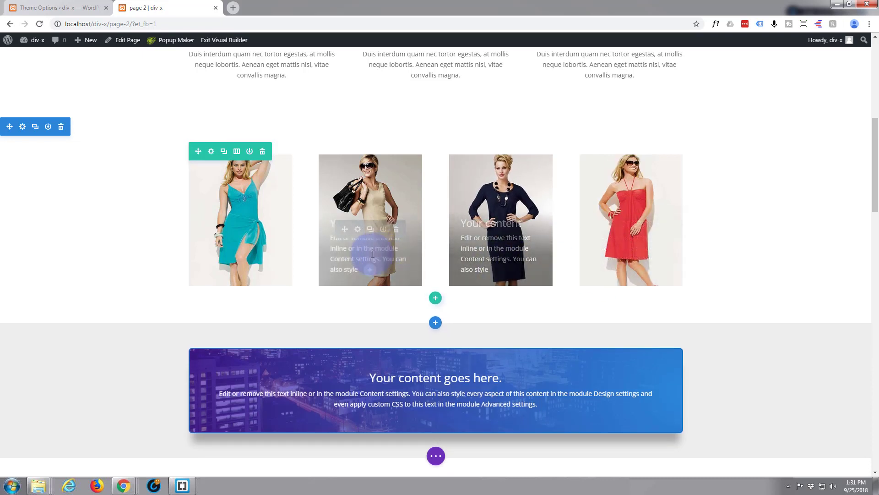
left_click_drag(505, 262, 83, 239)
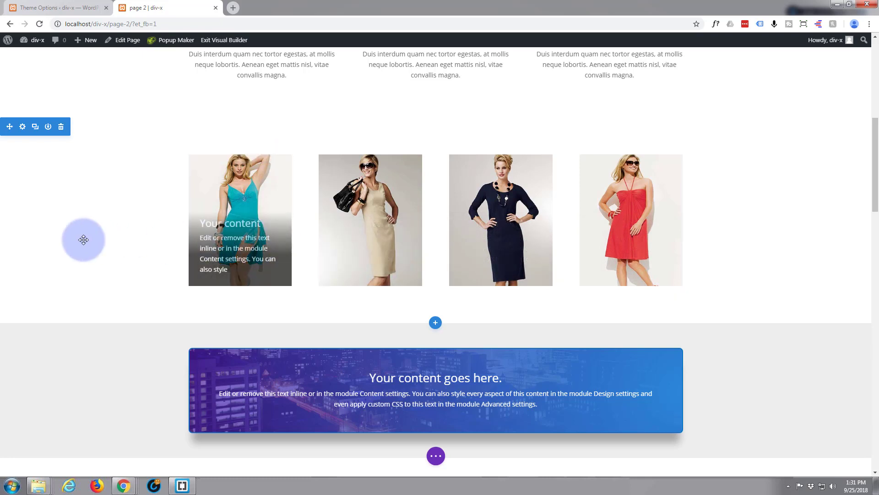
left_click_drag(83, 239, 532, 258)
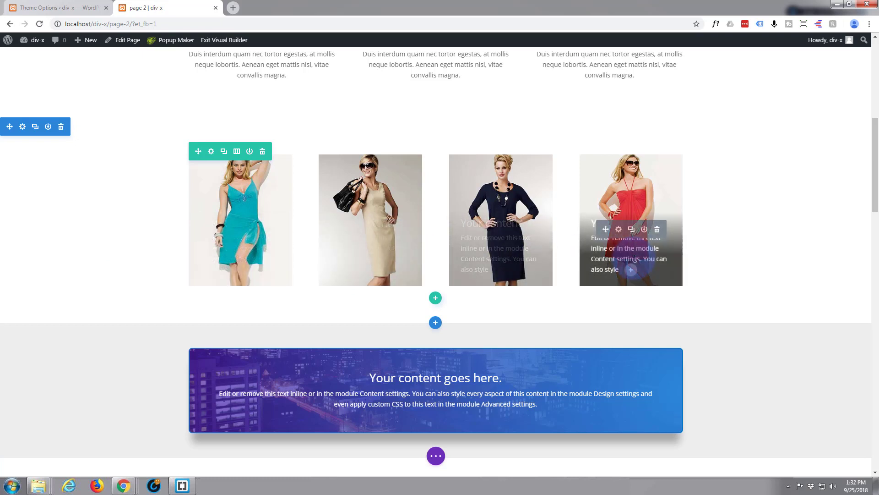
mouse_move(525, 259)
left_mouse_down()
mouse_move(624, 259)
mouse_move(239, 183)
left_mouse_up()
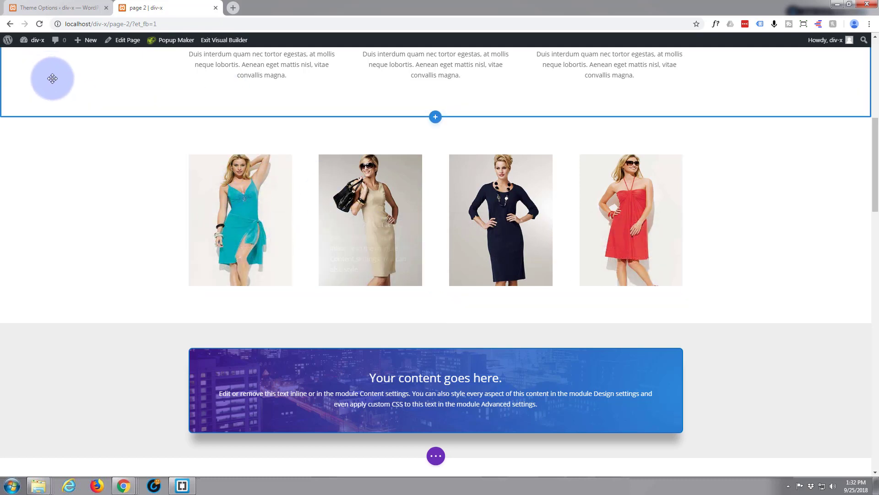
Save page 2, exit the Visual Builder and return to Theme Options.
left_click(436, 457)
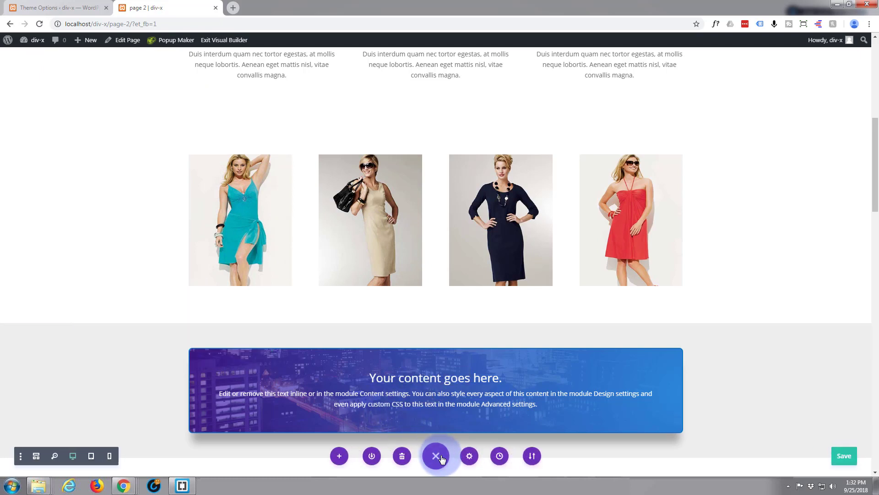
left_click(851, 459)
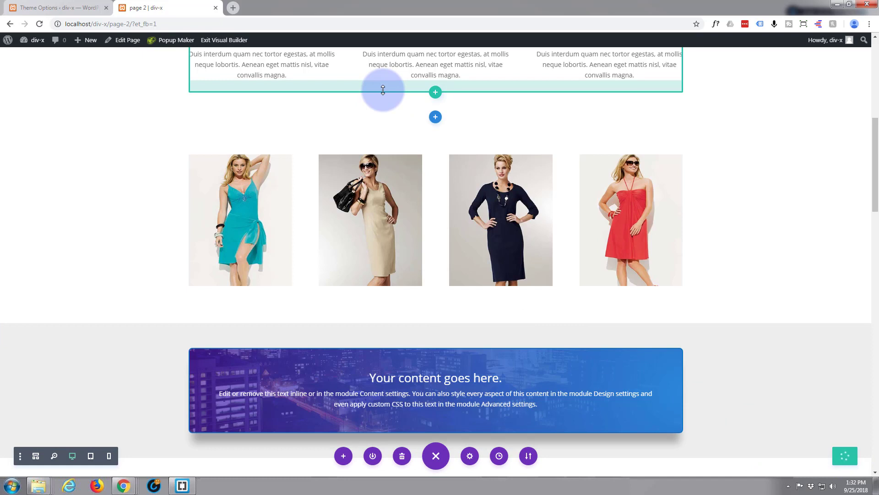
left_click(226, 42)
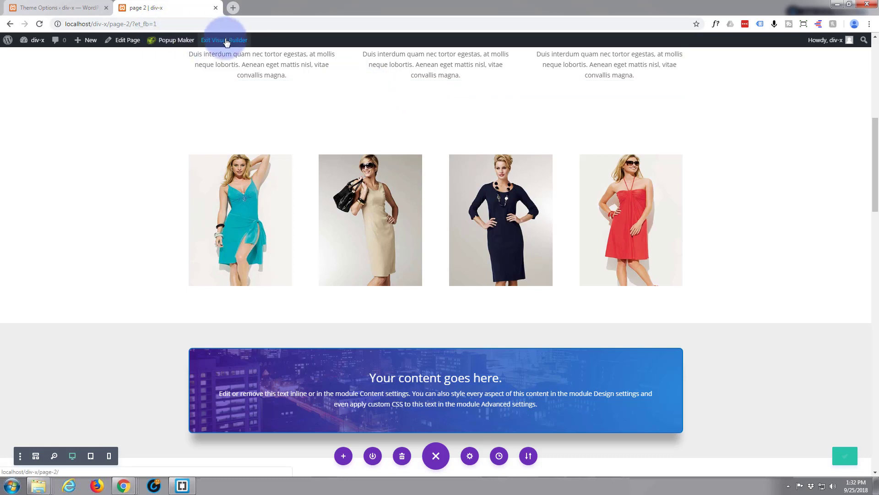
left_click(59, 9)
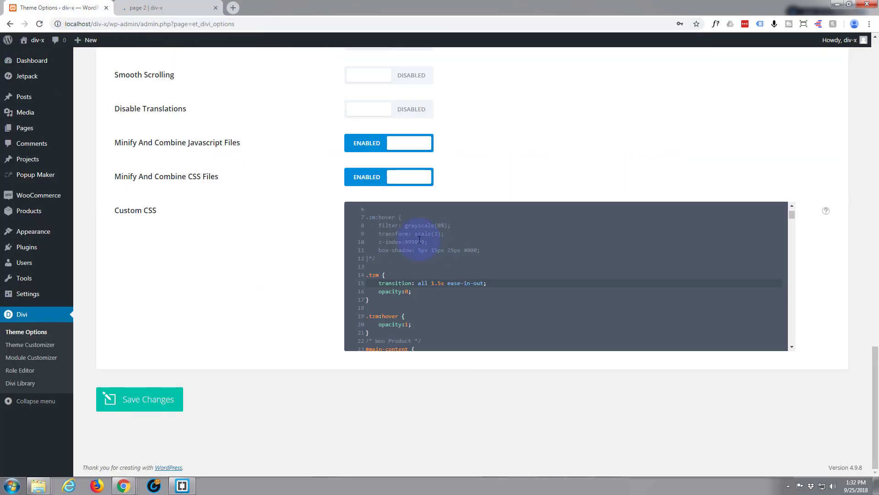
Uncomment the .zm zoom-image rules, save the custom CSS, and switch to page 2.
left_click(370, 258)
type("*/")
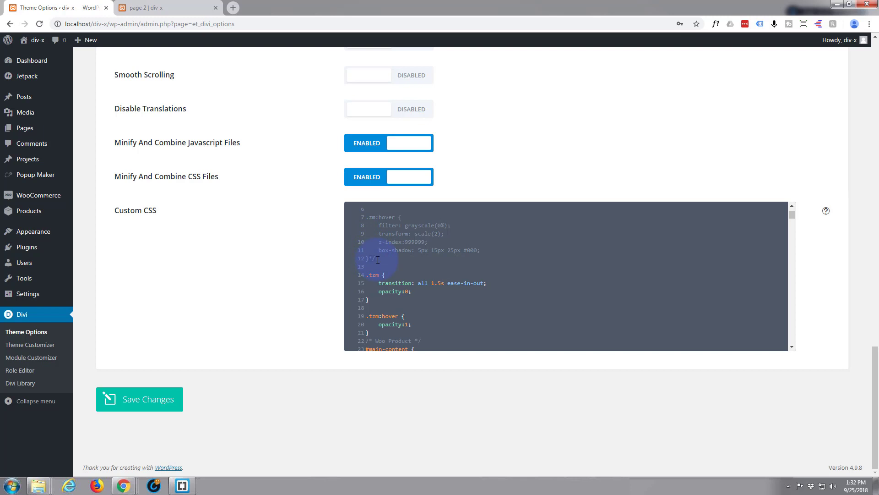
key("BackSpace")
key("BackSpace")
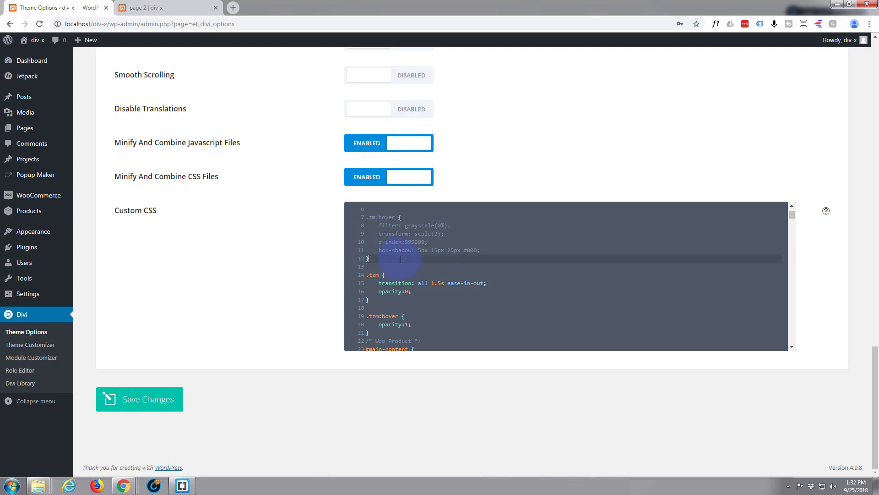
scroll(400, 260, "up", 2)
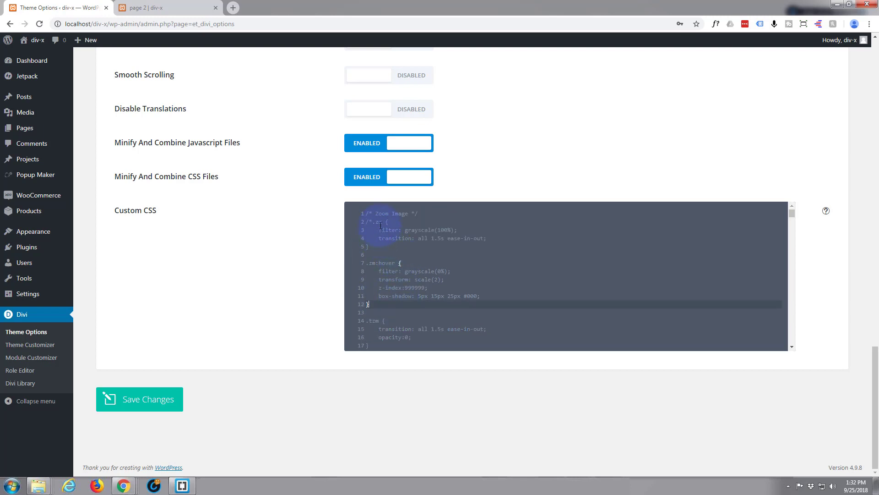
left_click_drag(371, 220, 365, 221)
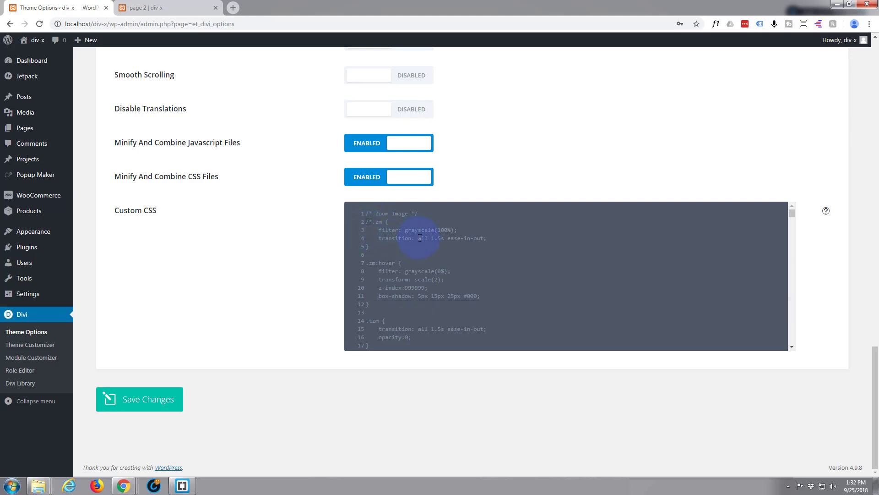
left_click(372, 220)
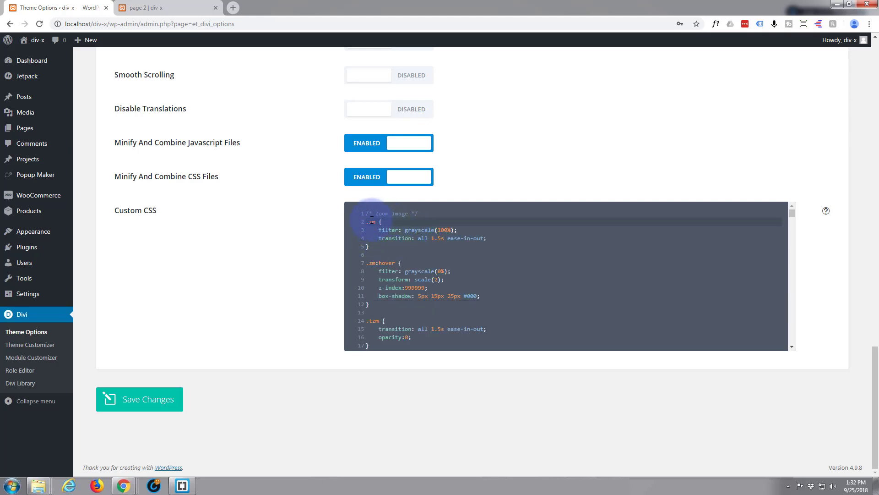
scroll(381, 228, "down", 2)
scroll(392, 234, "down", 2)
scroll(400, 241, "down", 2)
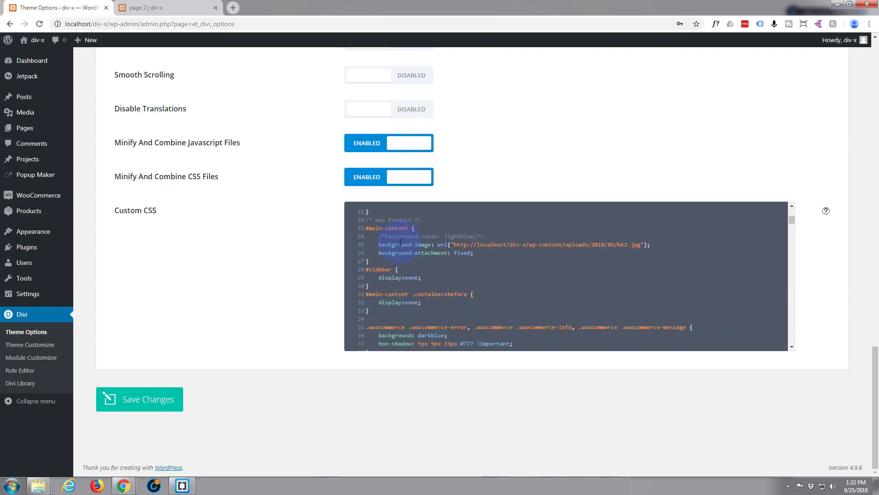
scroll(400, 241, "down", 2)
left_click(147, 398)
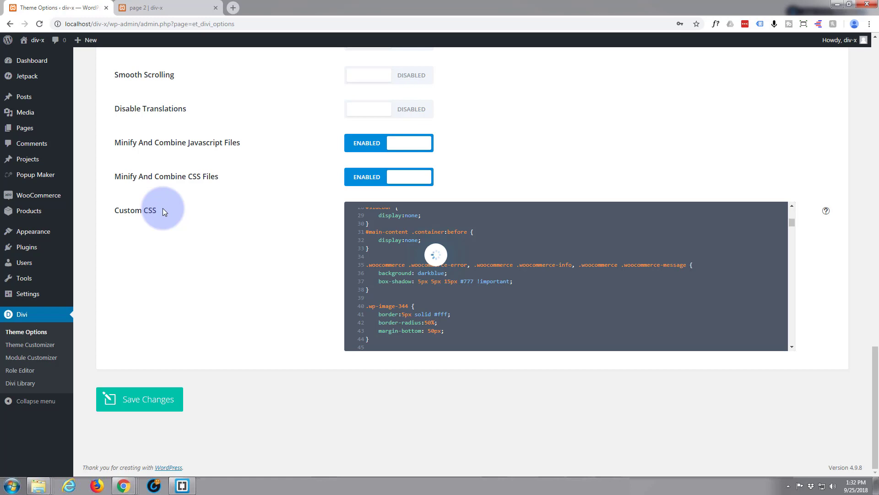
left_click(152, 9)
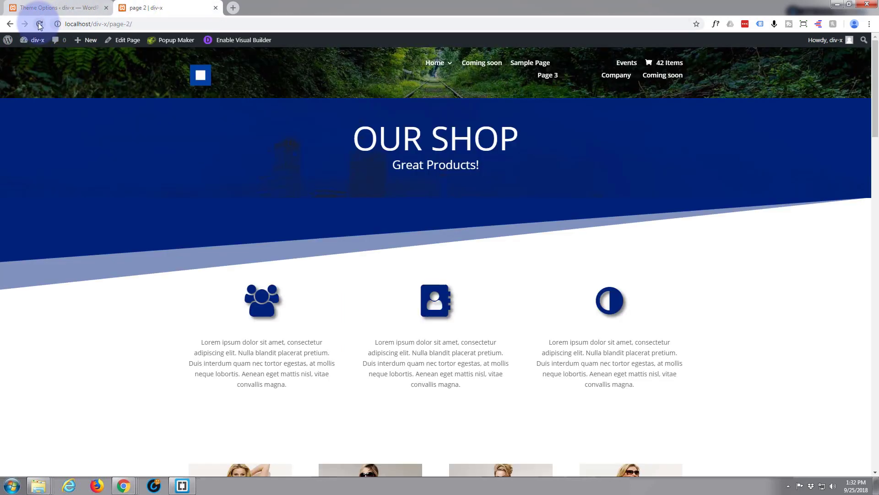
Reload page 2 to apply the re-enabled grayscale zoom CSS.
left_click(39, 25)
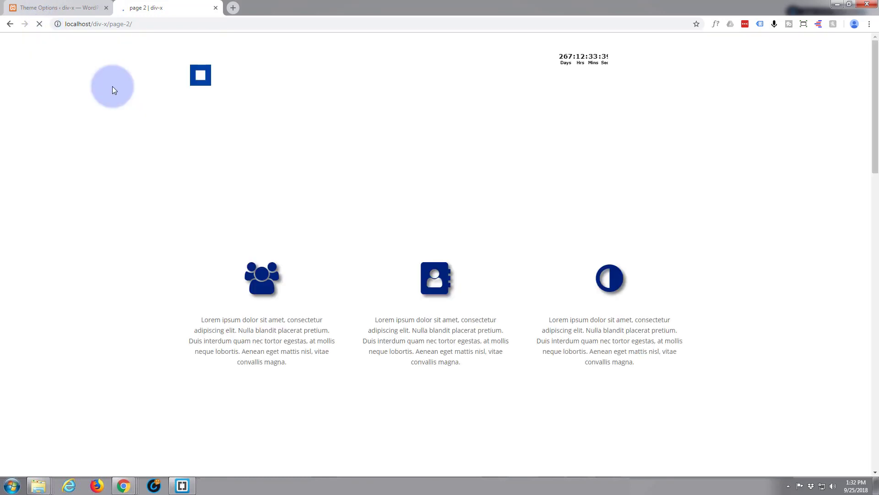
scroll(88, 123, "down", 2)
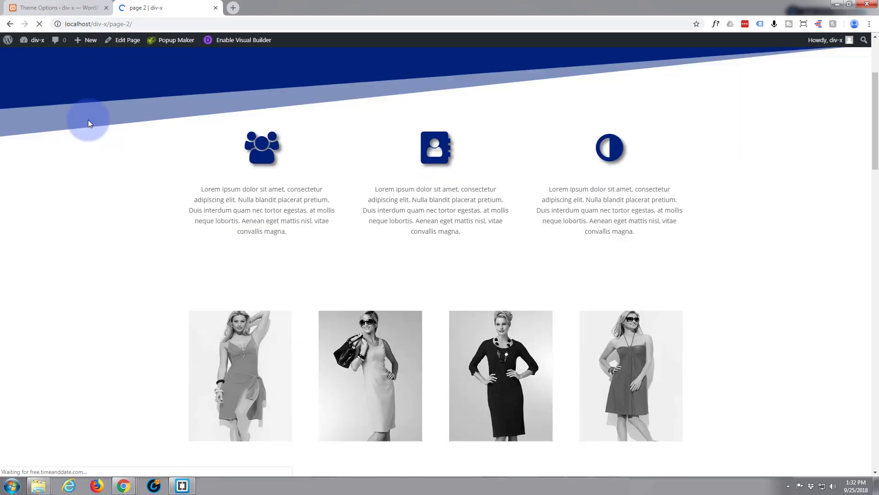
scroll(87, 121, "down", 2)
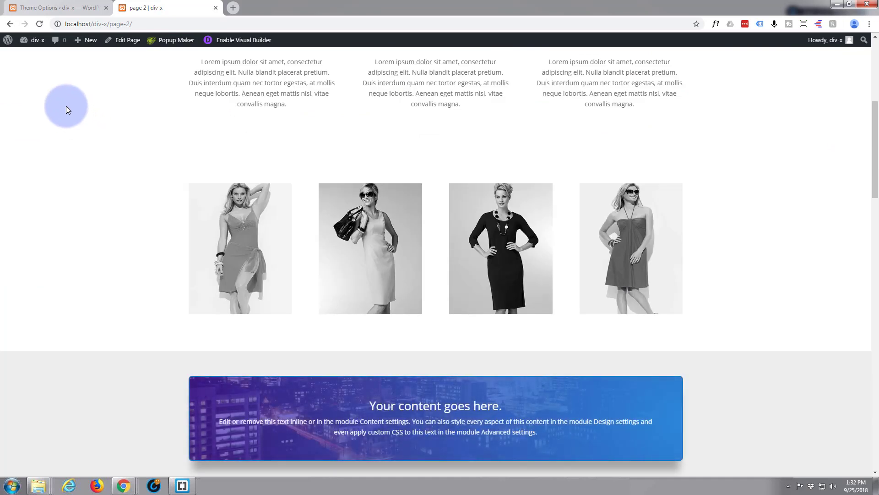